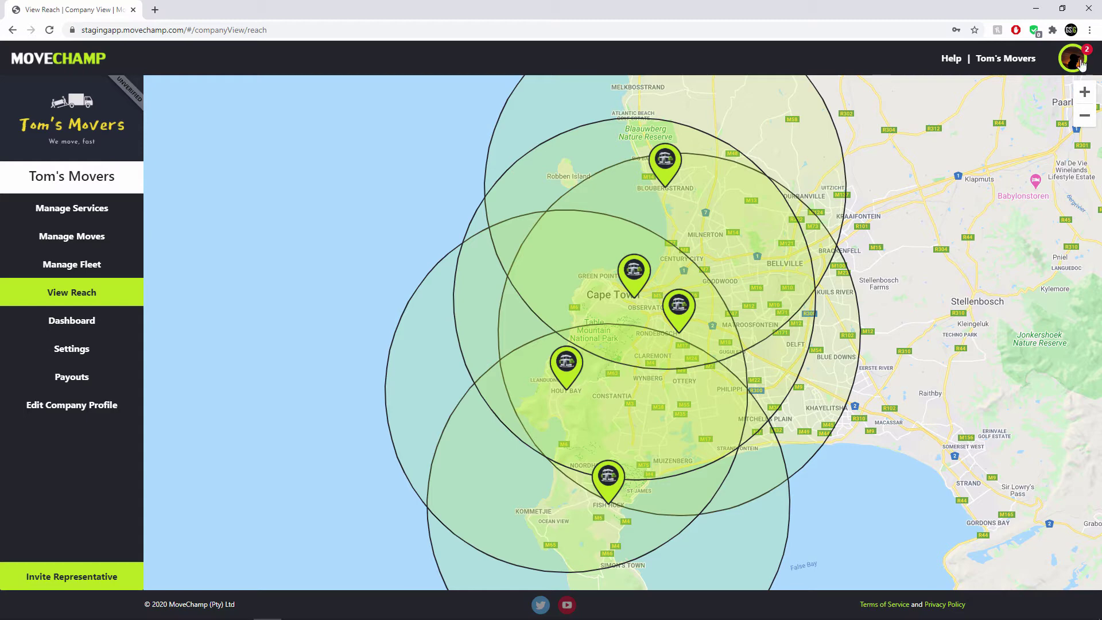
Open the form for adding a new service to the company's service list.
left_click(1072, 60)
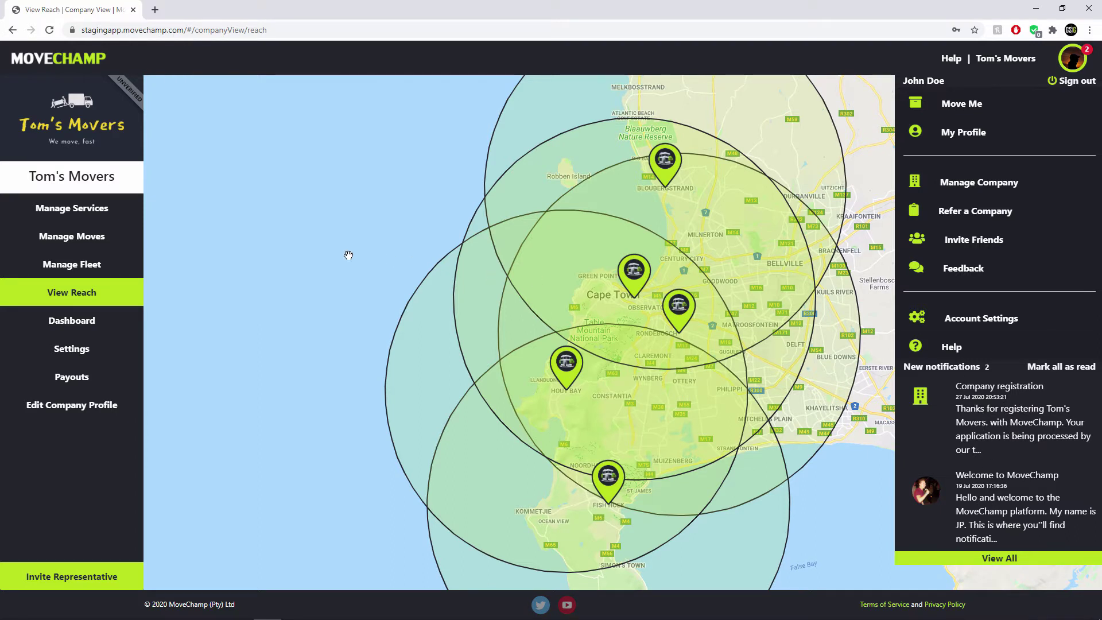
left_click(67, 217)
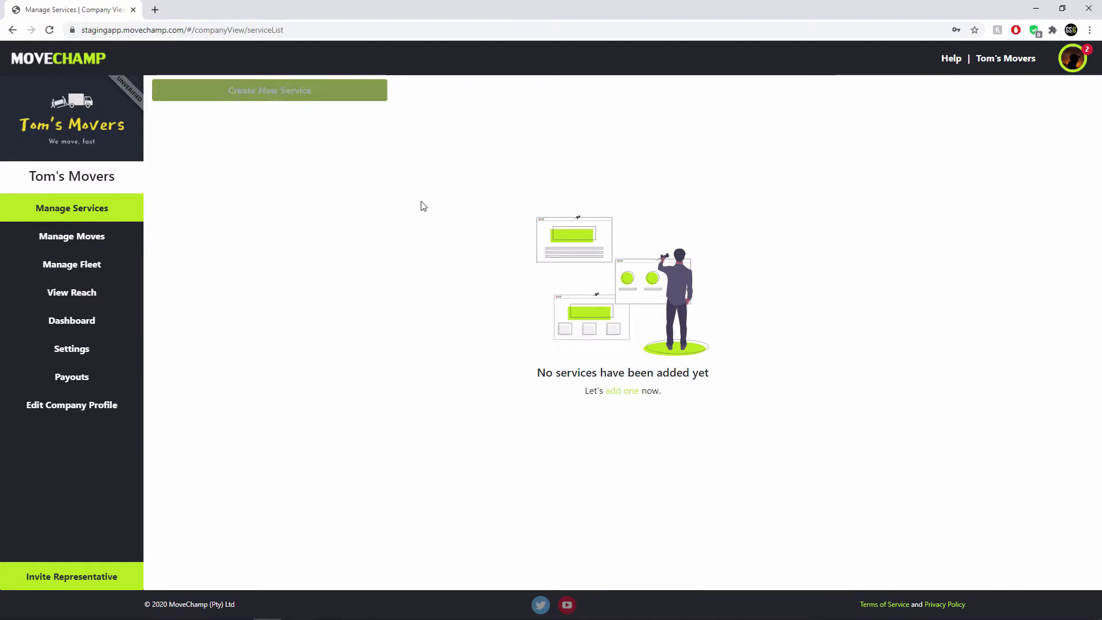
left_click(621, 395)
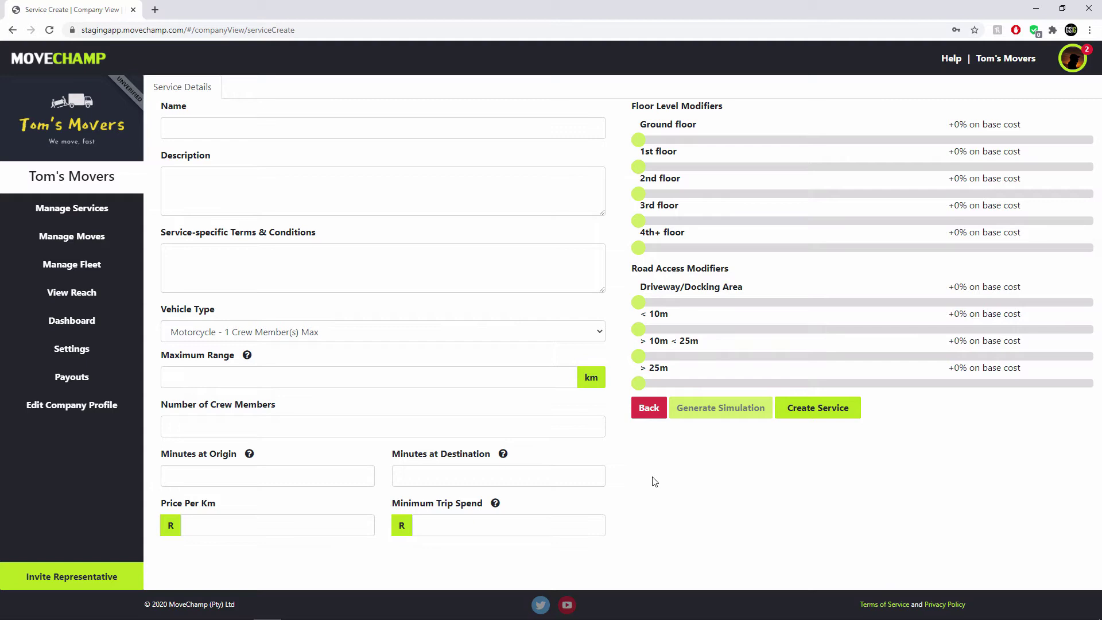
Name the new service "Small Truck for Micro Moving".
left_click(210, 125)
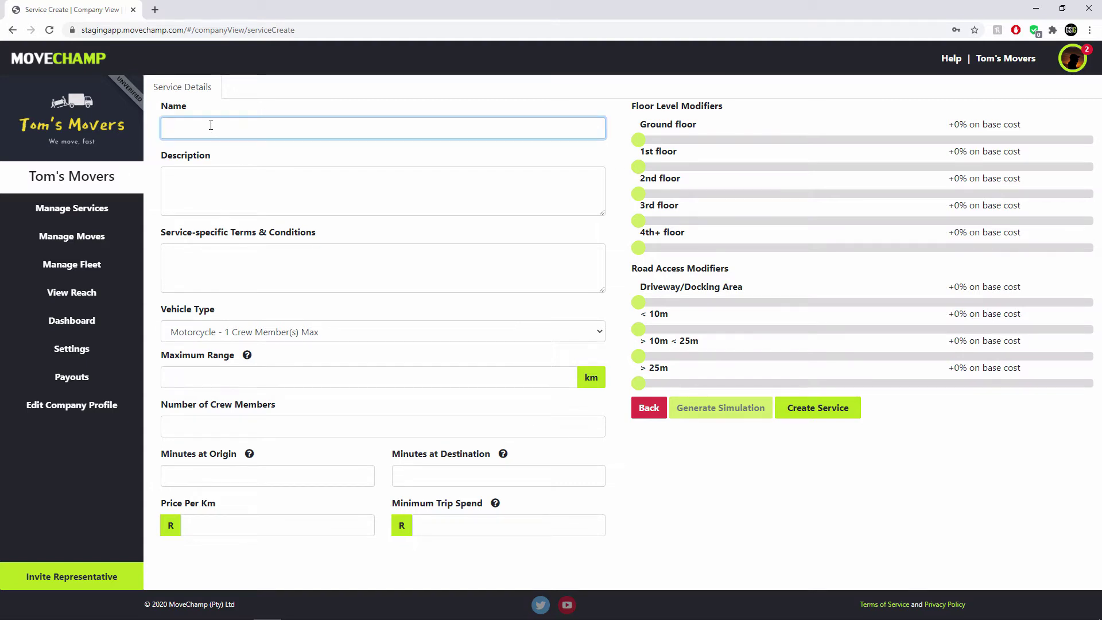
type("Sma")
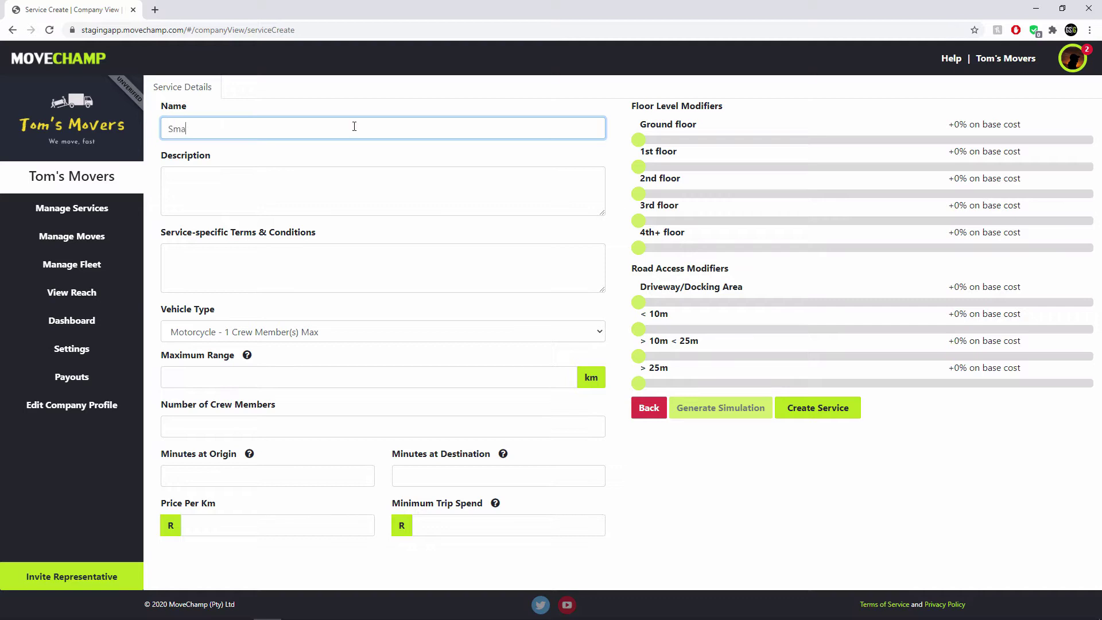
type("ll Truck for Micro Moving")
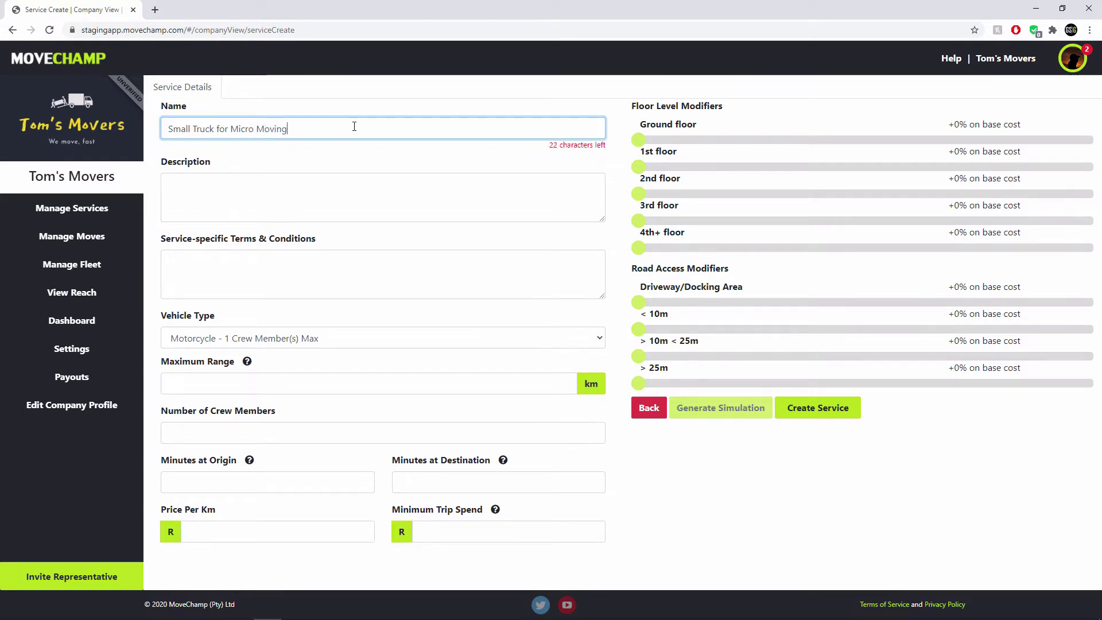
Describe the service as "We've got a small truck that is capable of moving a small apartment or clearing out a garage.".
left_click(322, 184)
type("We've got a sma")
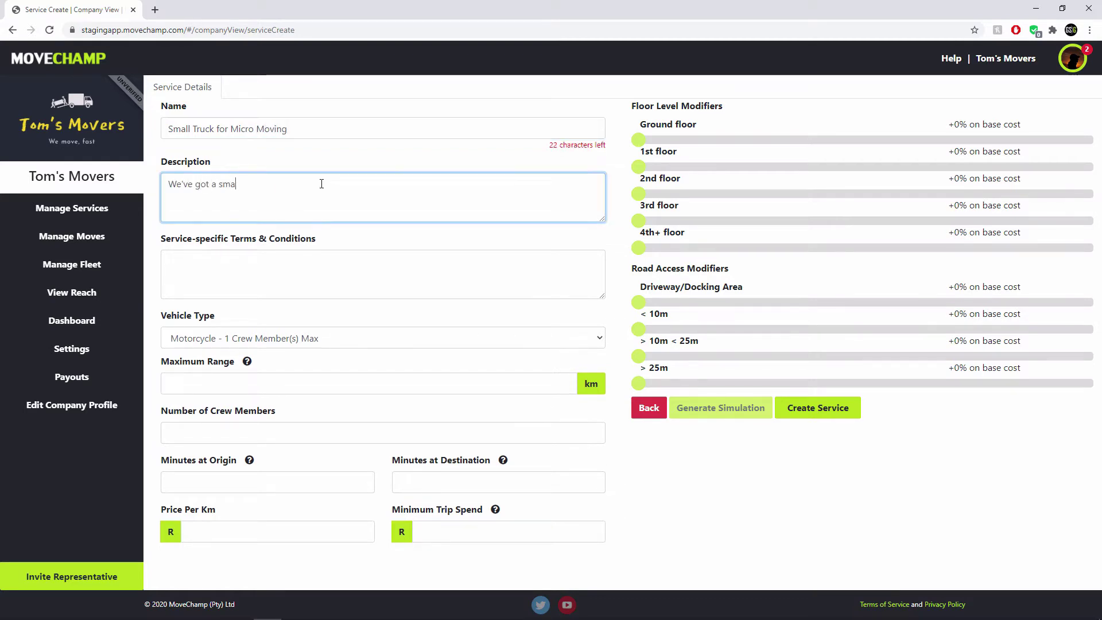
type("ll truck that is capable of moving a small apartment or clearing out a garage.")
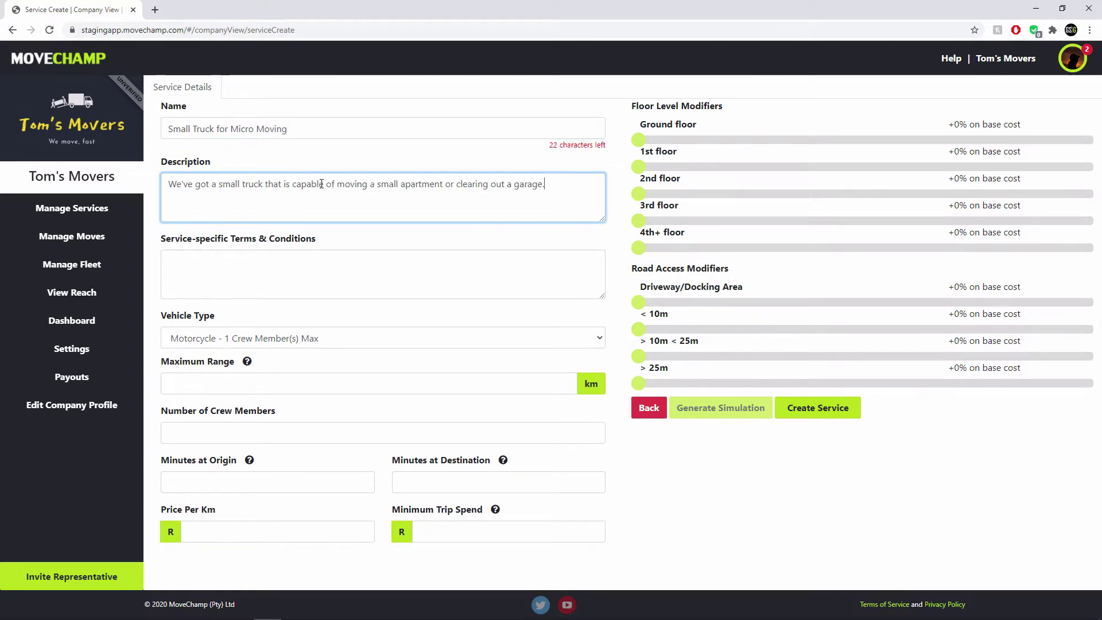
Enter "No rubbish or refuse." as the service-specific terms and choose Small Truck as the vehicle type.
left_click(277, 287)
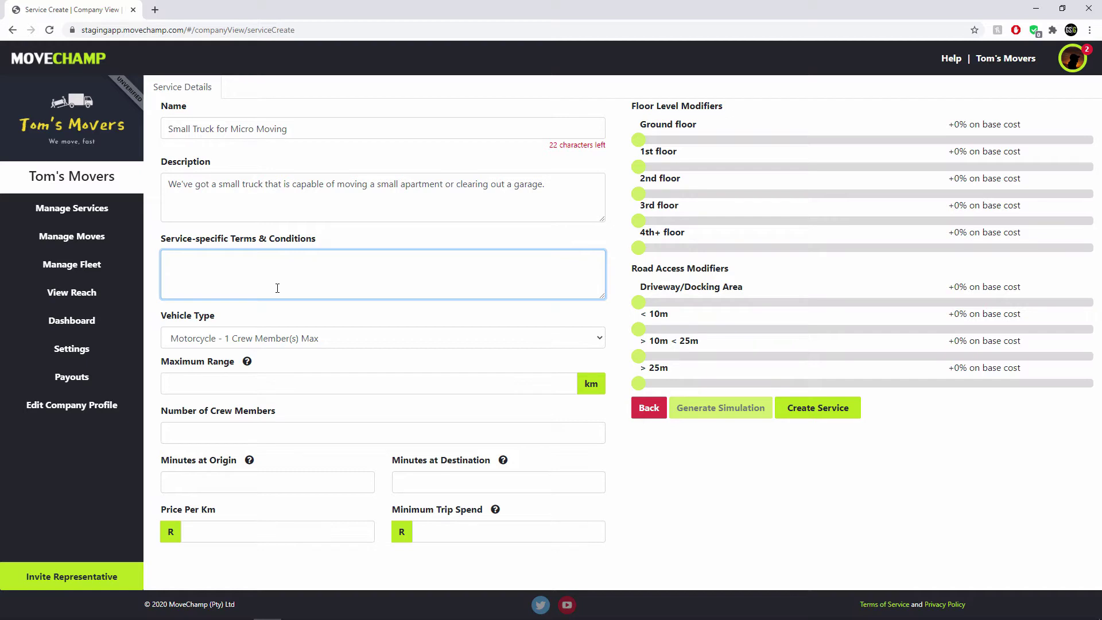
type("No rubbish or refuse.")
left_click(259, 338)
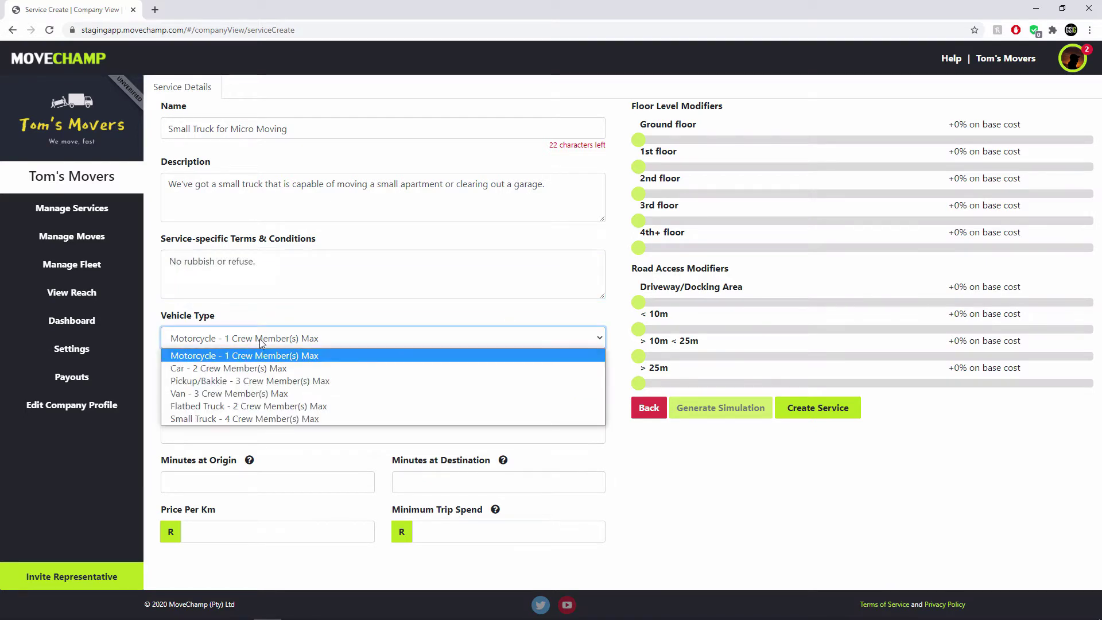
left_click(222, 418)
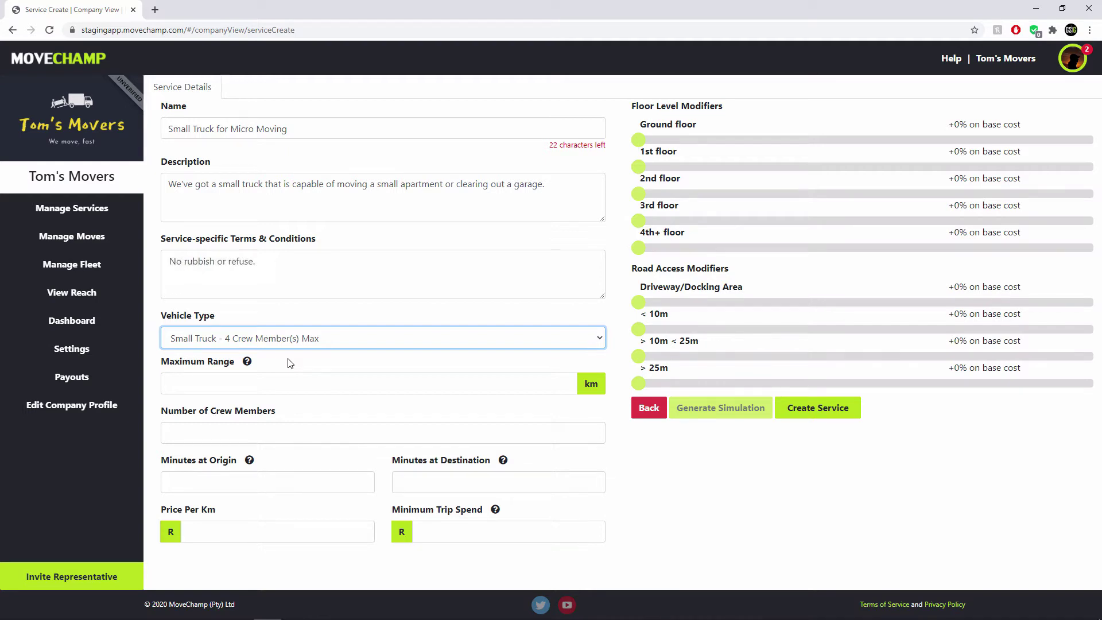
Set the maximum range to 50 km and the number of crew members to 4, checking the vehicle type's crew limit.
left_click(250, 383)
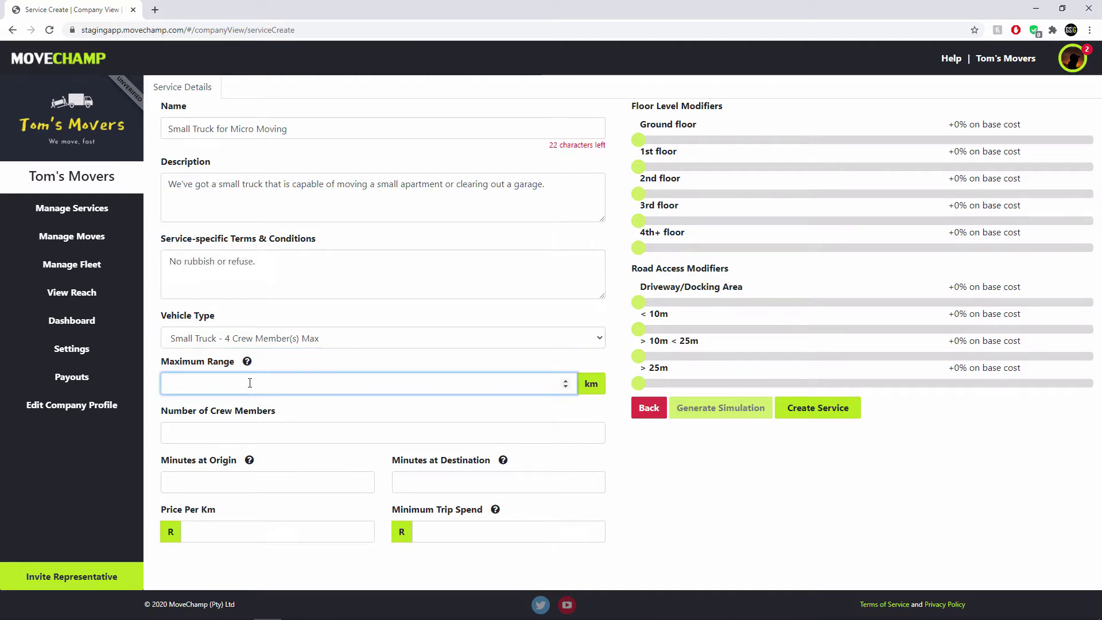
type("50")
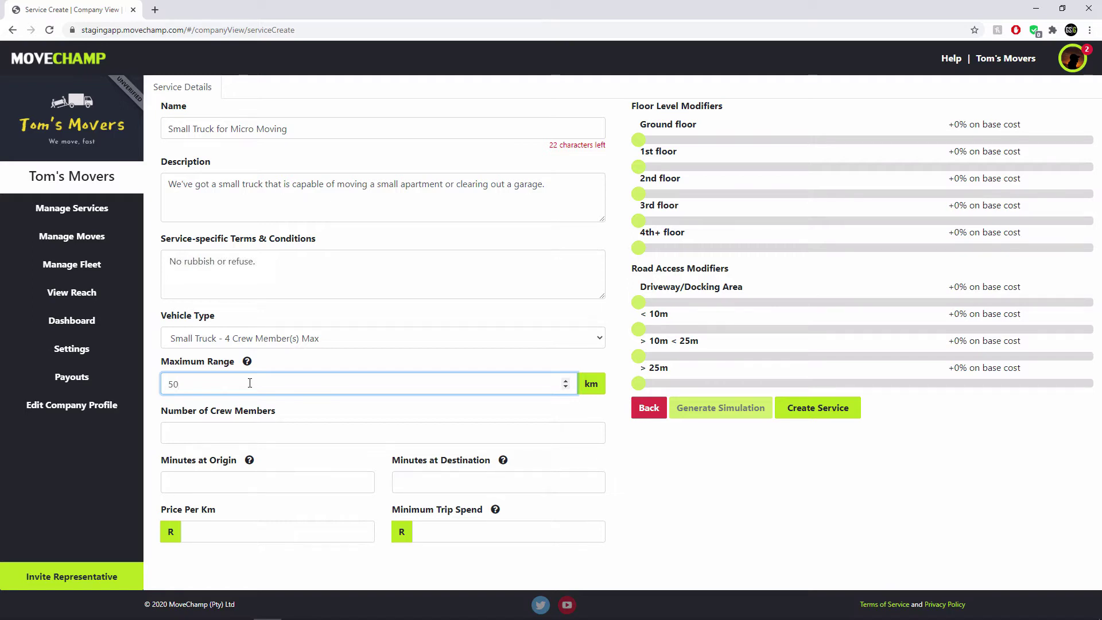
left_click(232, 434)
type("4")
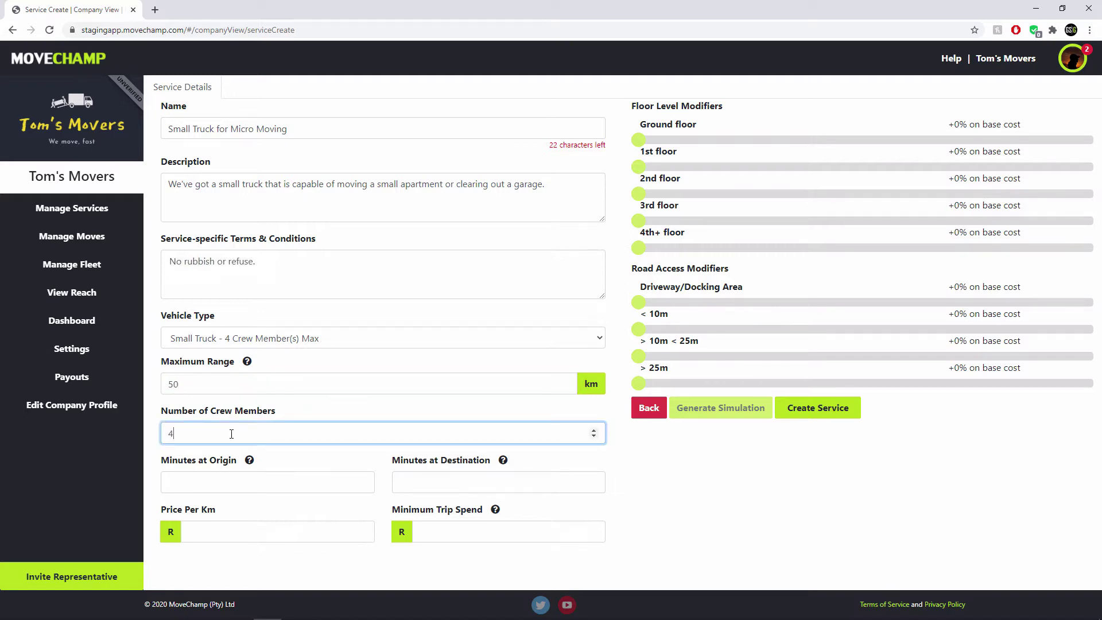
left_click(244, 338)
left_click(258, 333)
left_click(246, 340)
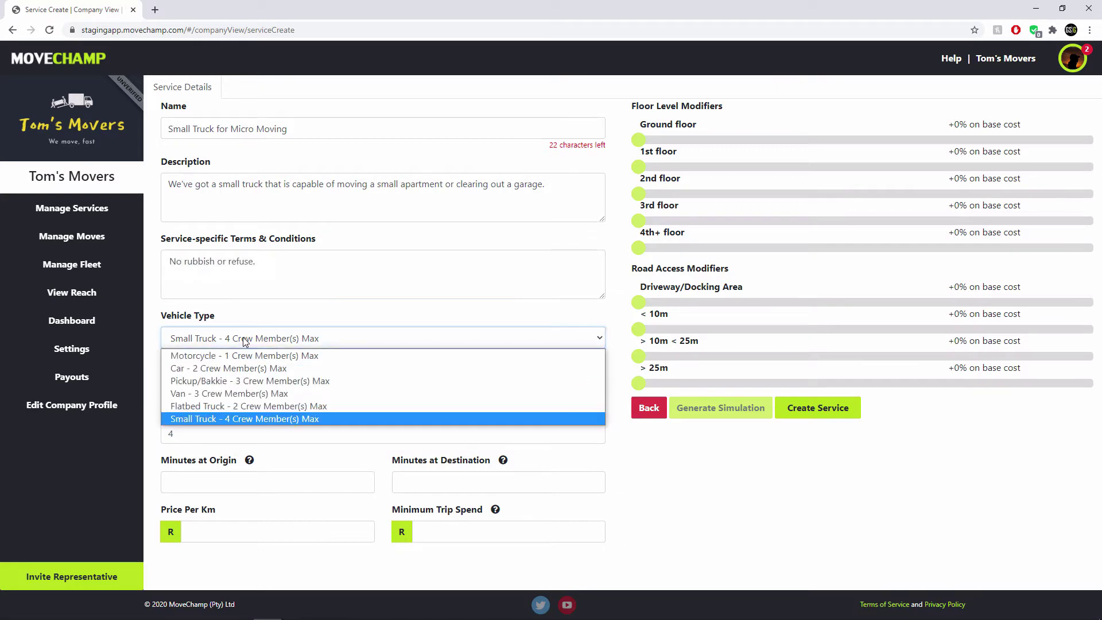
Allow 60 minutes at the origin and 60 minutes at the destination.
left_click(253, 481)
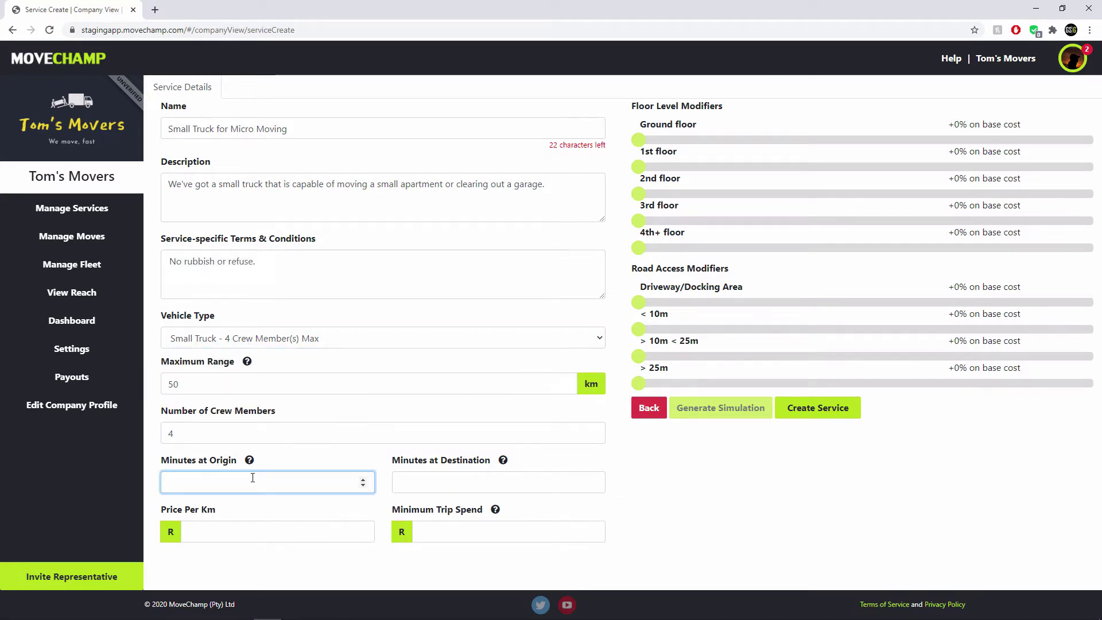
type("60")
left_click(474, 486)
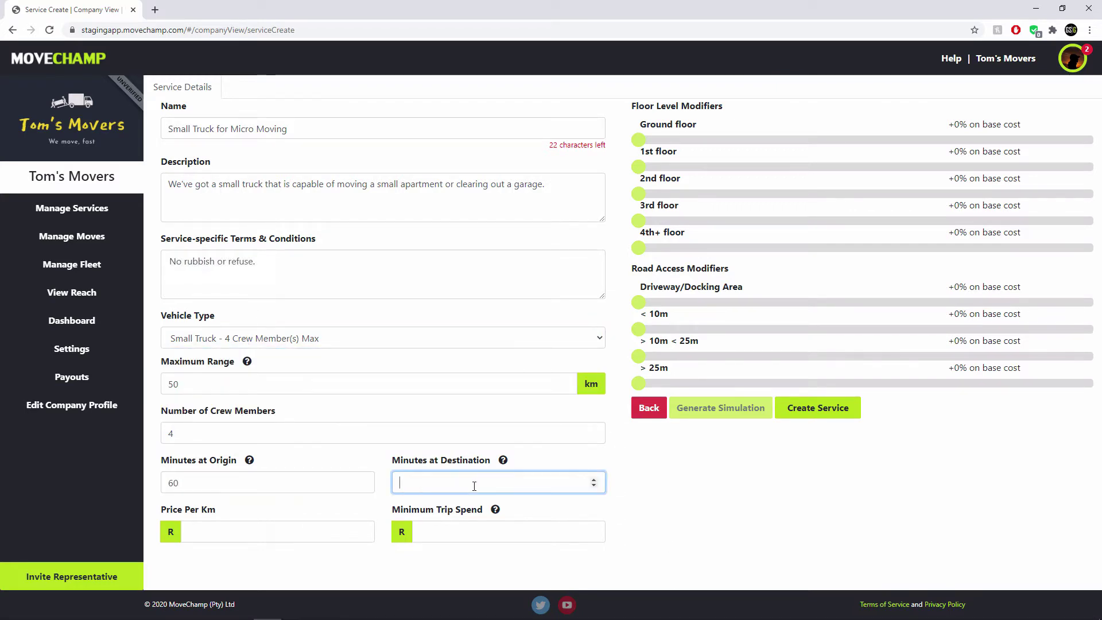
type("60")
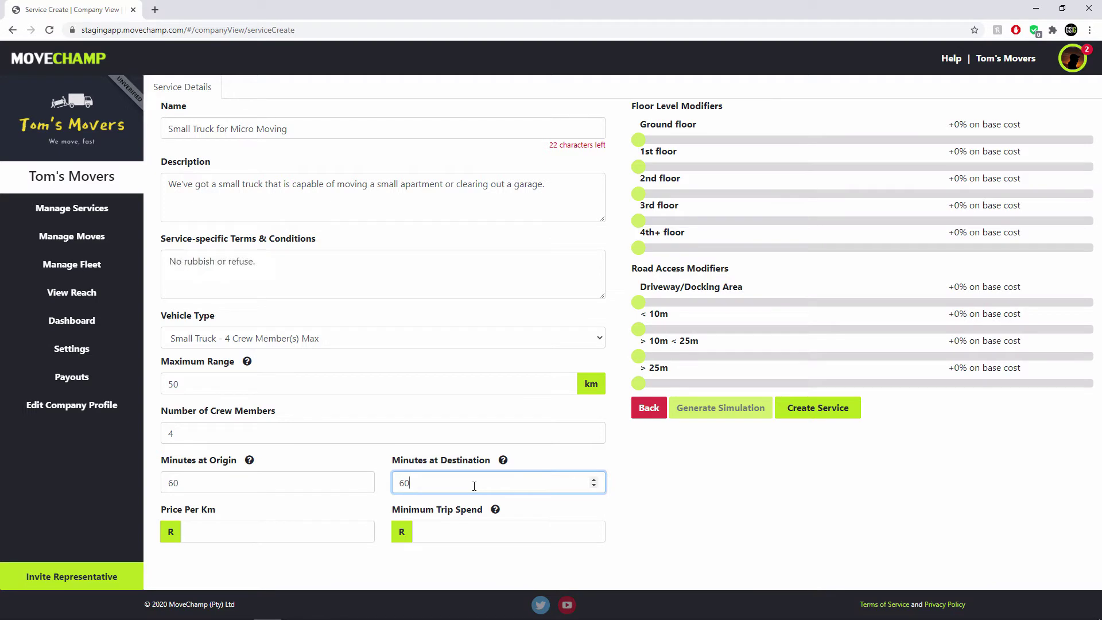
Set the price per km to R15 and the minimum trip spend to R500.
left_click(260, 528)
type("15")
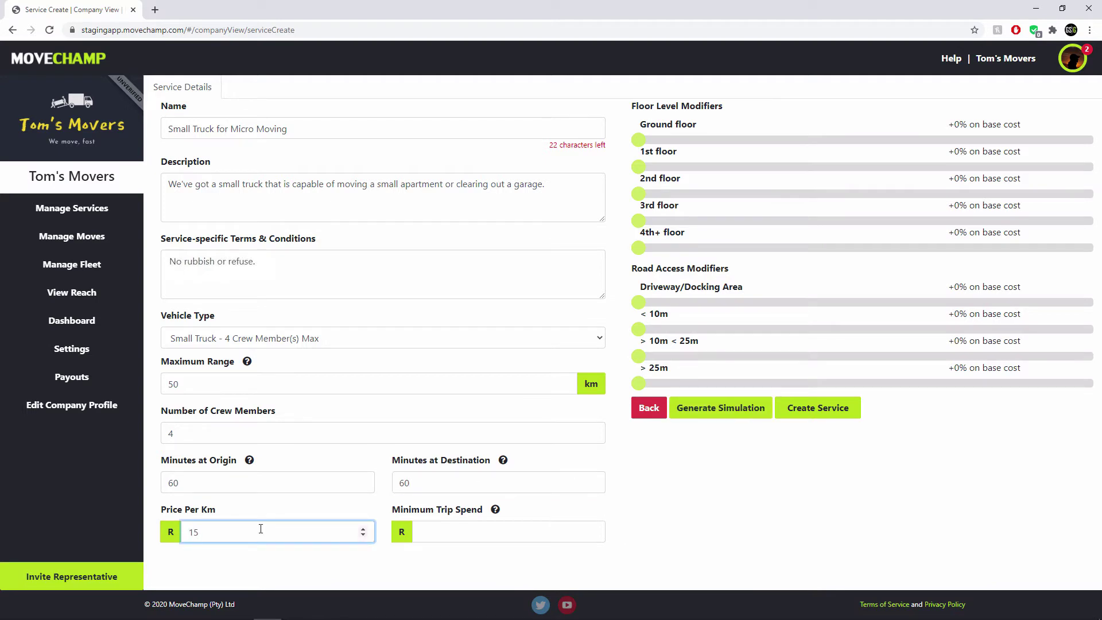
left_click(495, 524)
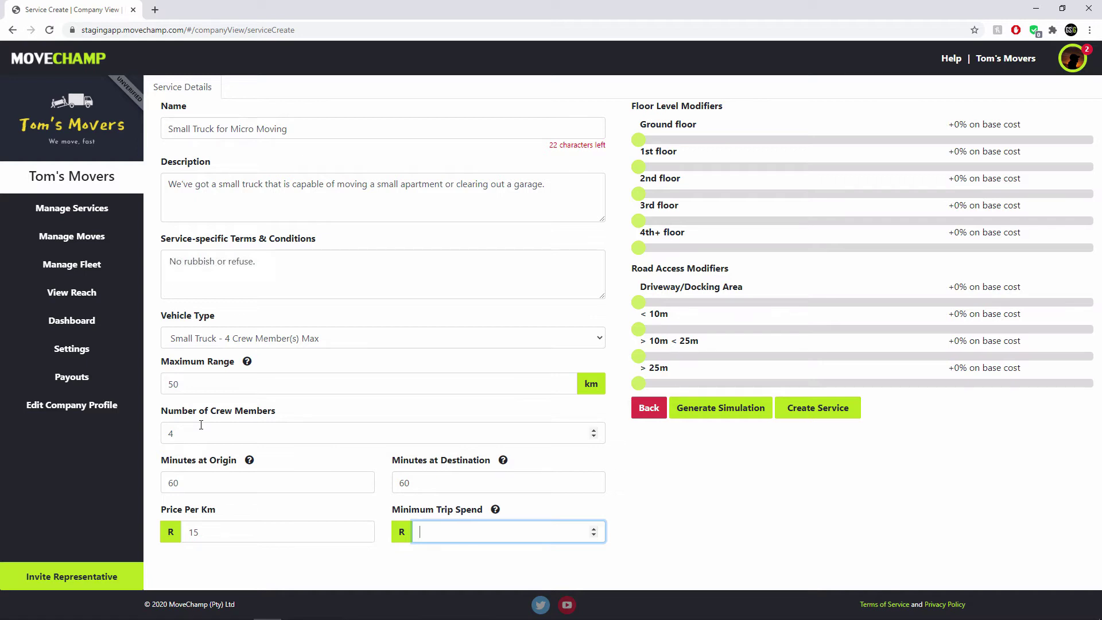
type("500")
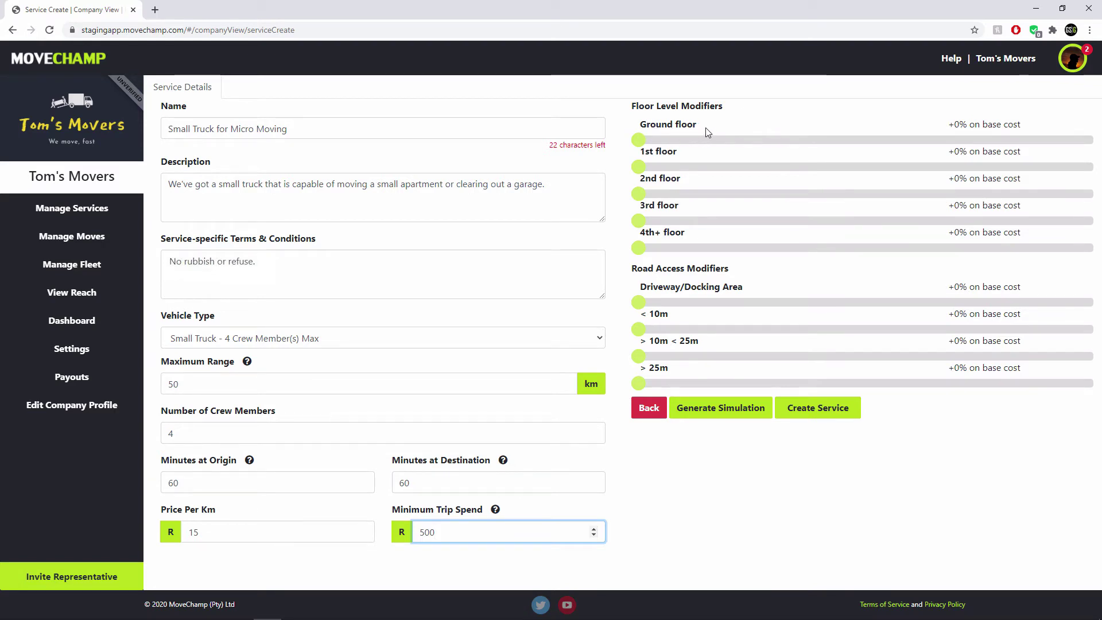
Set the floor level modifiers to +6% for 1st floor, +16% for 2nd, +22% for 3rd and +32% for 4th+ floor.
left_click_drag(641, 170, 710, 194)
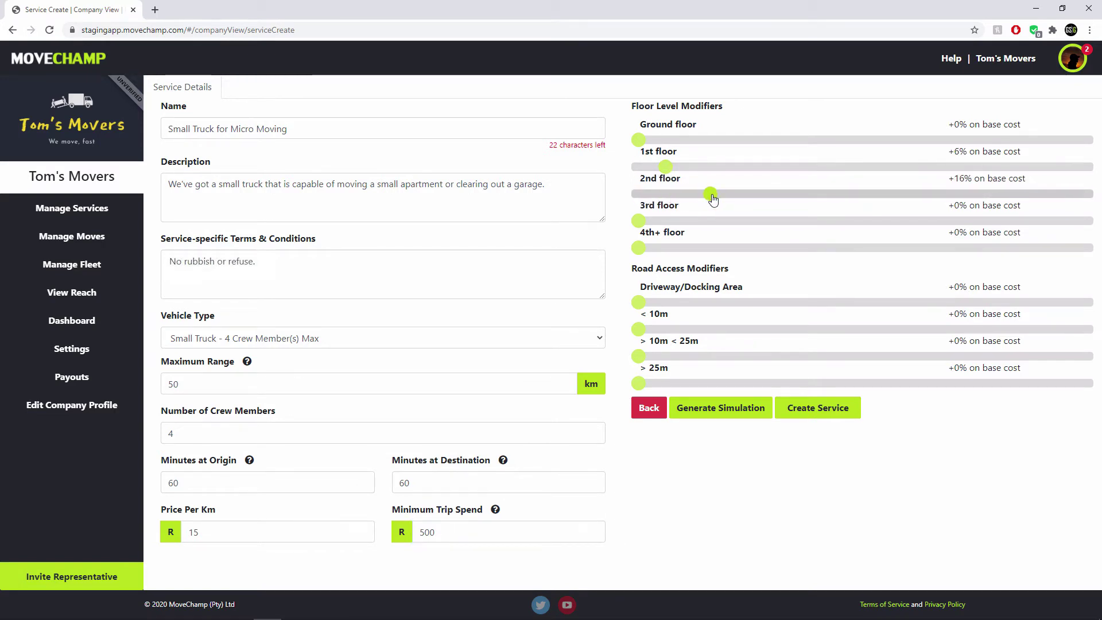
left_click_drag(641, 224, 777, 245)
left_click_drag(639, 248, 782, 247)
left_click(790, 264)
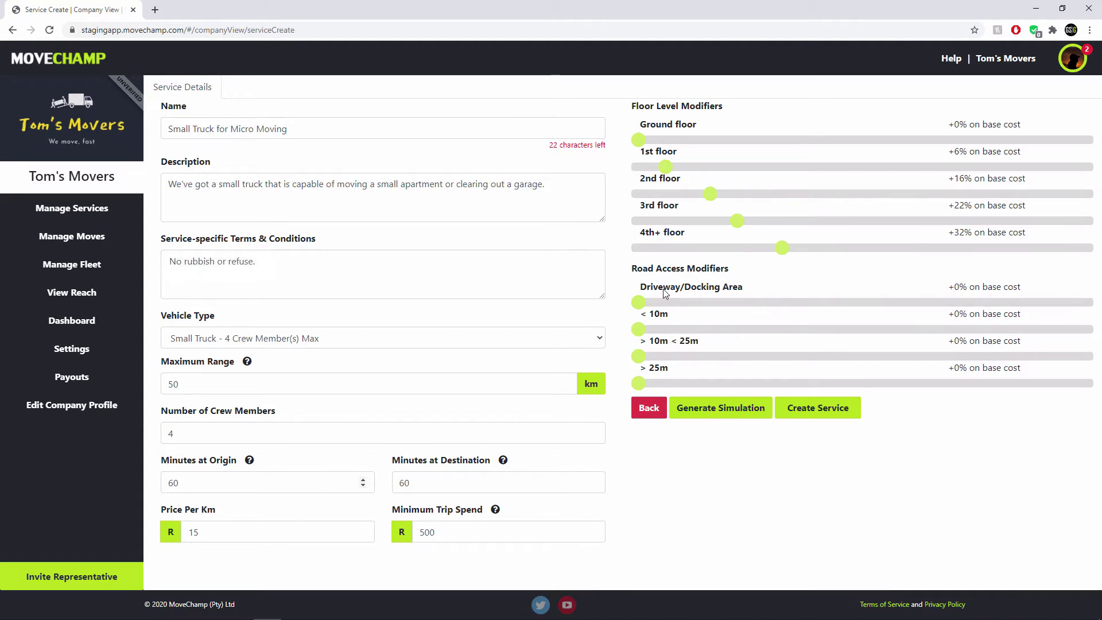
Set the road access modifiers to +5% for under 10m, +10% for 10m to 25m and +30% for over 25m.
left_click_drag(635, 332, 686, 336)
right_click(685, 335)
left_click(657, 474)
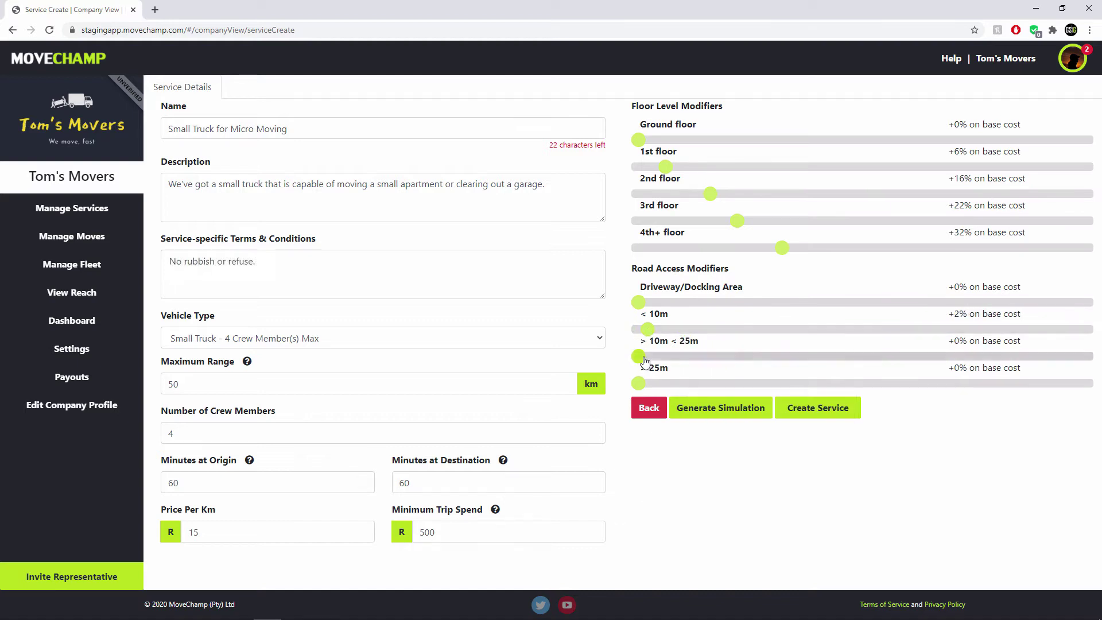
left_click_drag(643, 359, 661, 330)
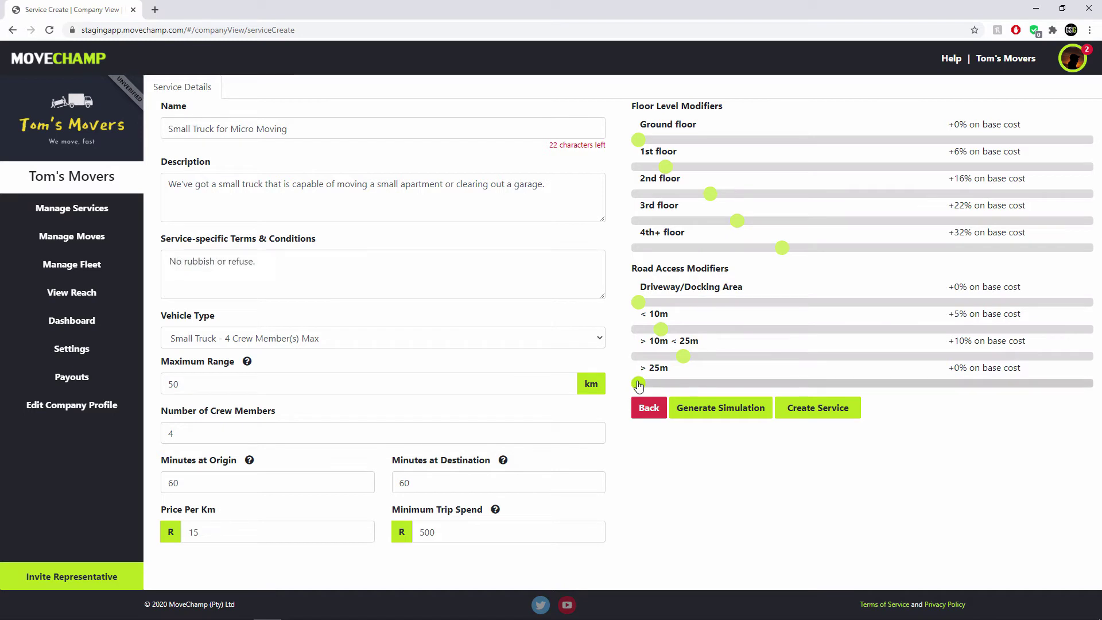
left_click_drag(639, 382, 773, 383)
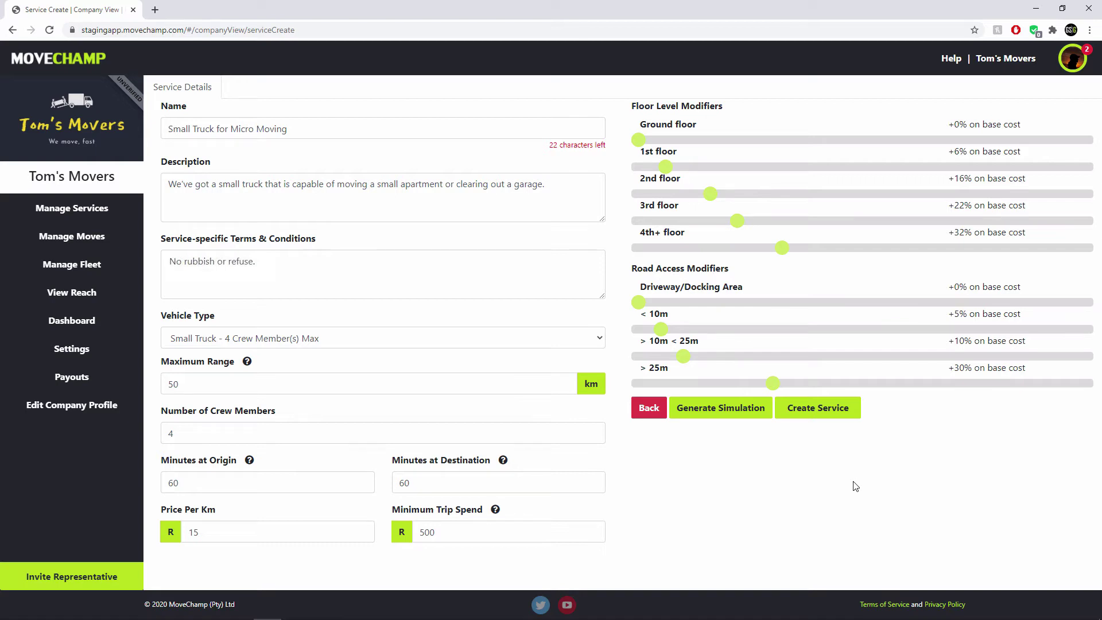
Generate a simulated customer request and examine its service, distance, floor, parking access and quoted amount.
left_click(711, 413)
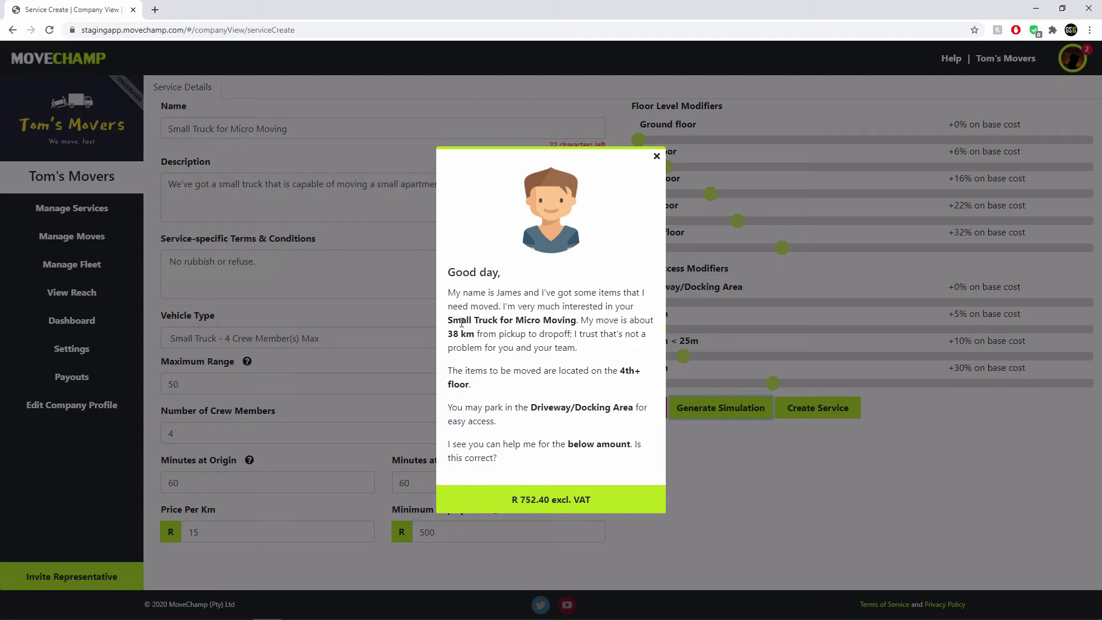
left_click_drag(461, 322, 566, 319)
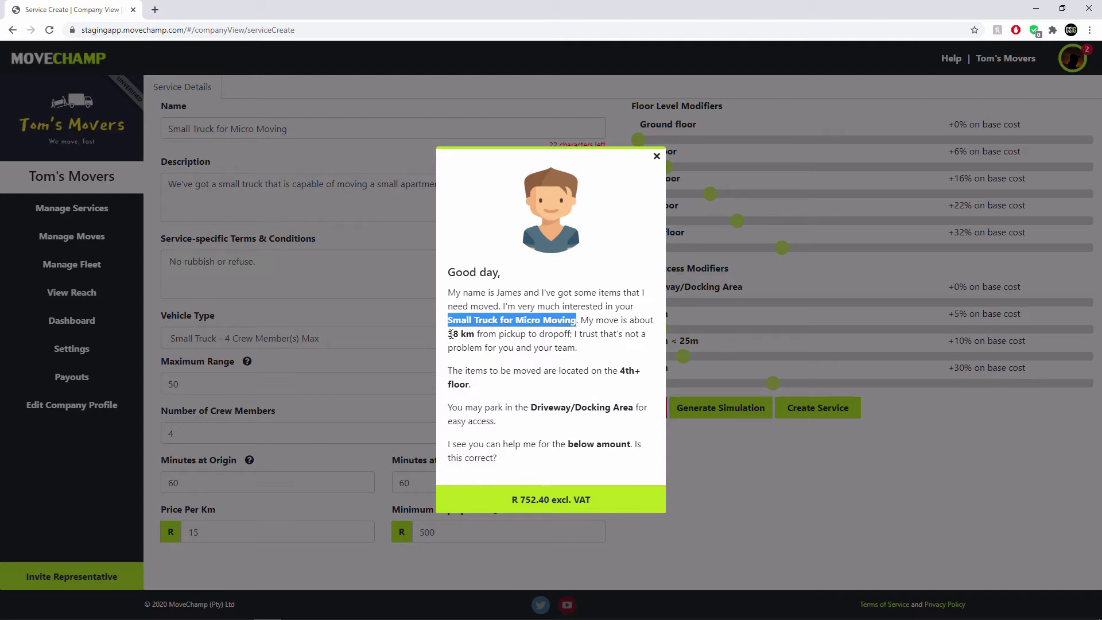
left_click_drag(450, 334, 473, 334)
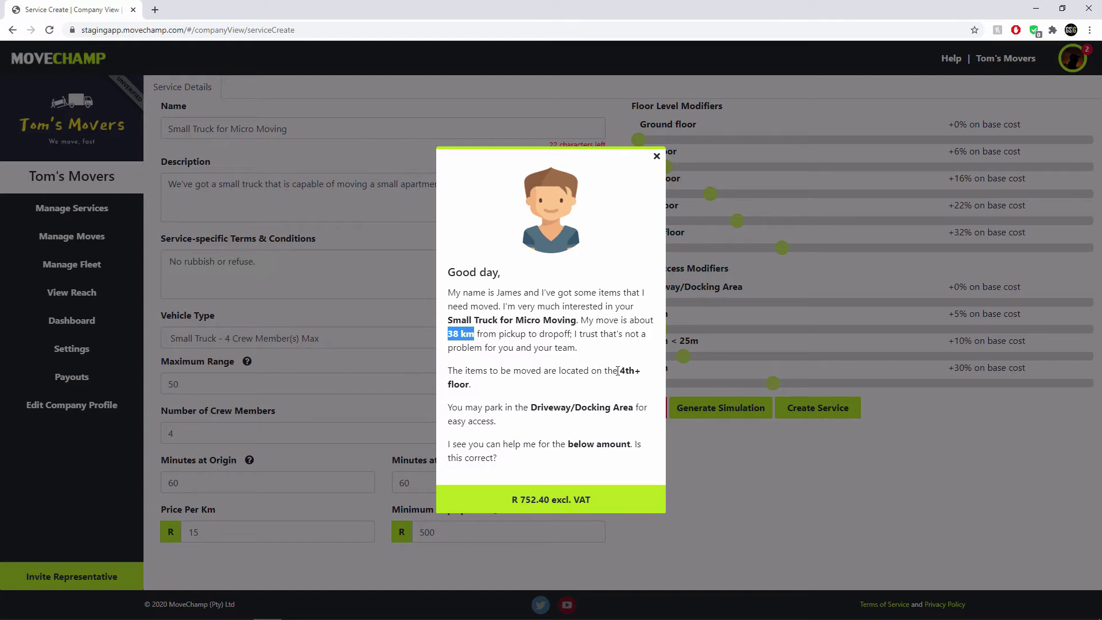
left_click_drag(619, 370, 628, 392)
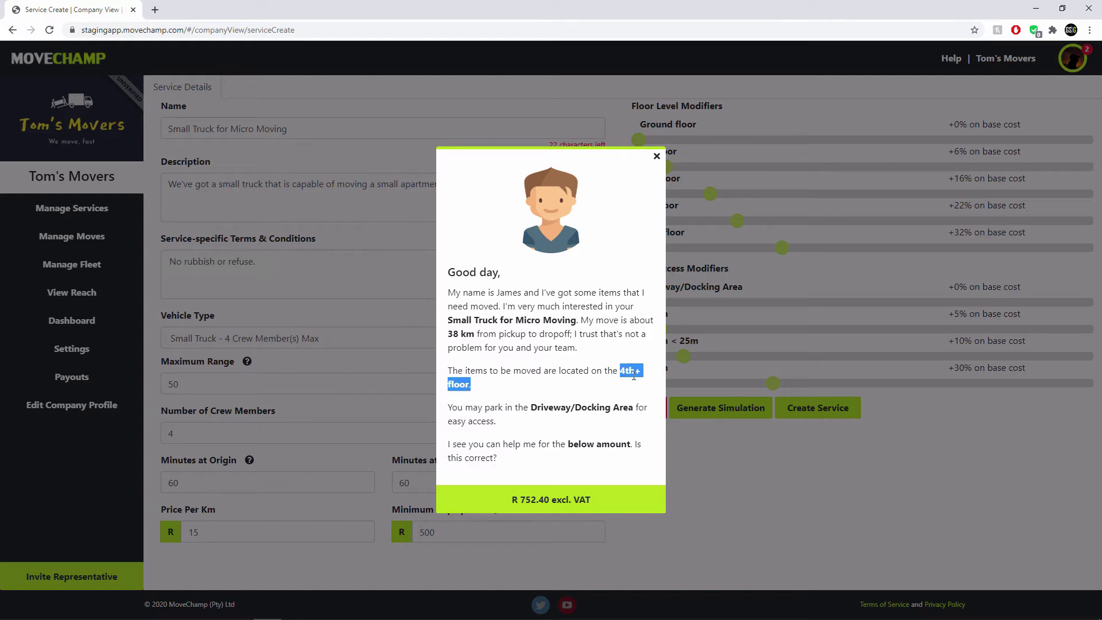
left_click(636, 369)
left_click_drag(545, 406, 616, 407)
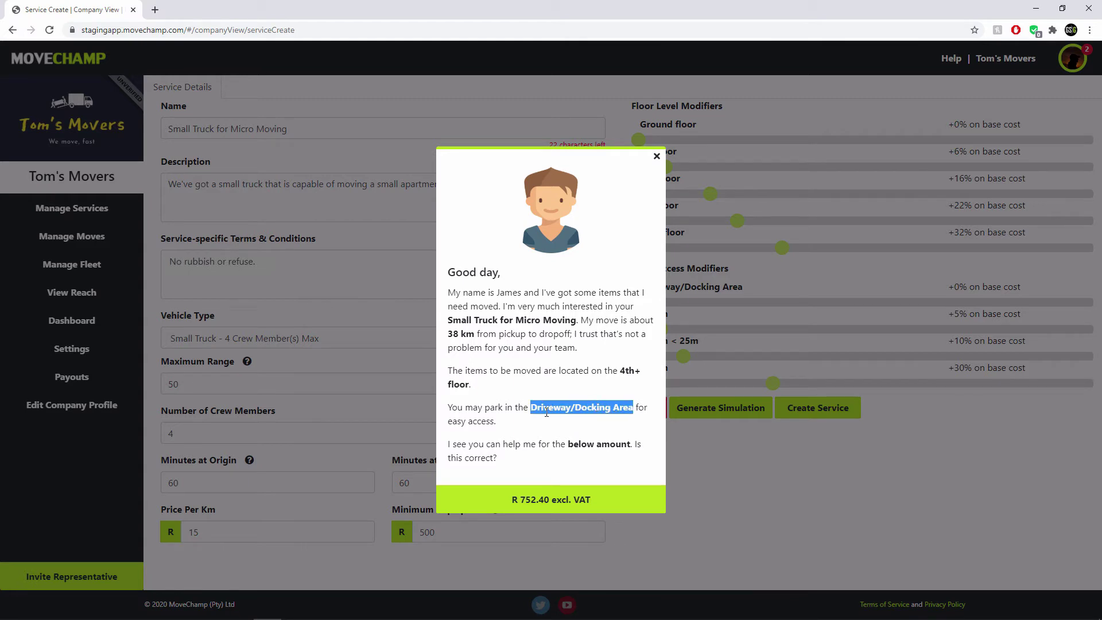
double_click(581, 445)
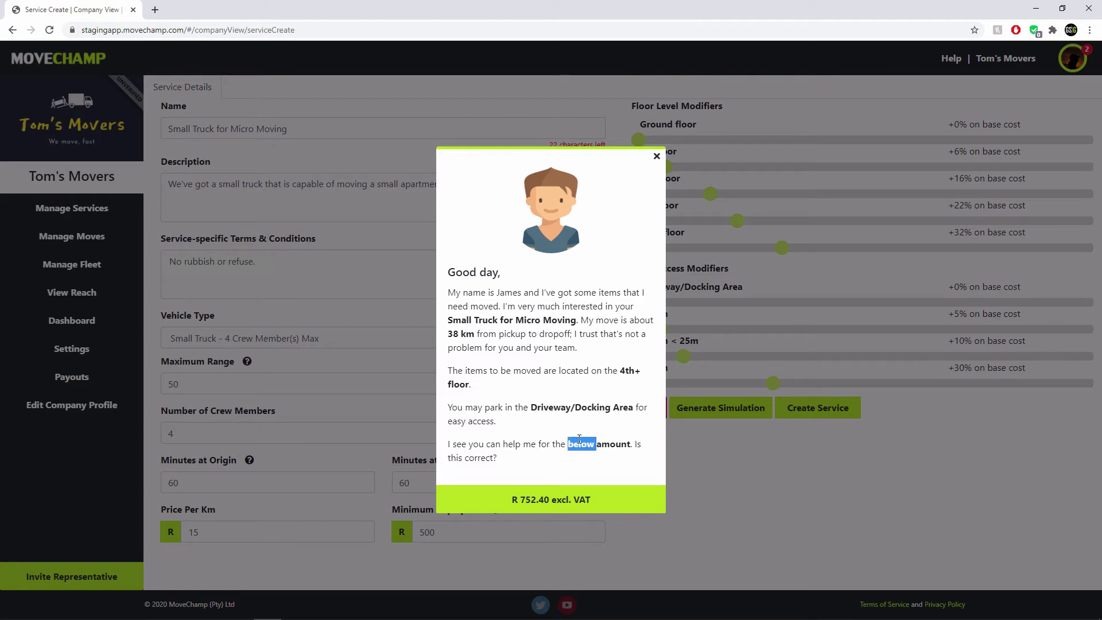
left_click(574, 454)
Generate another simulated customer request and examine its move distance.
left_click(726, 418)
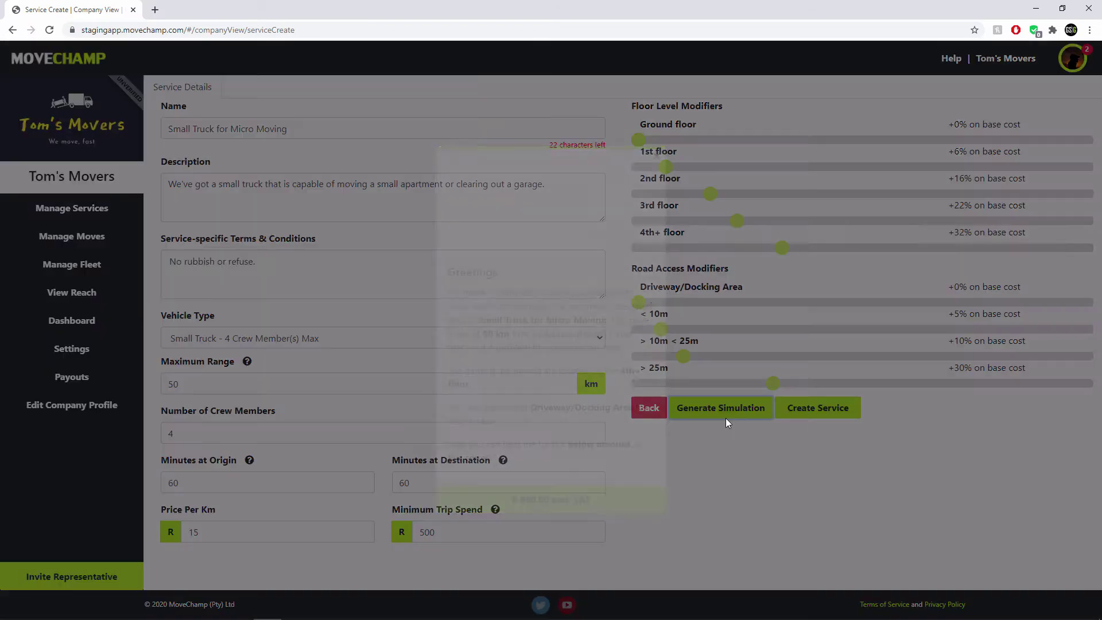
left_click(726, 418)
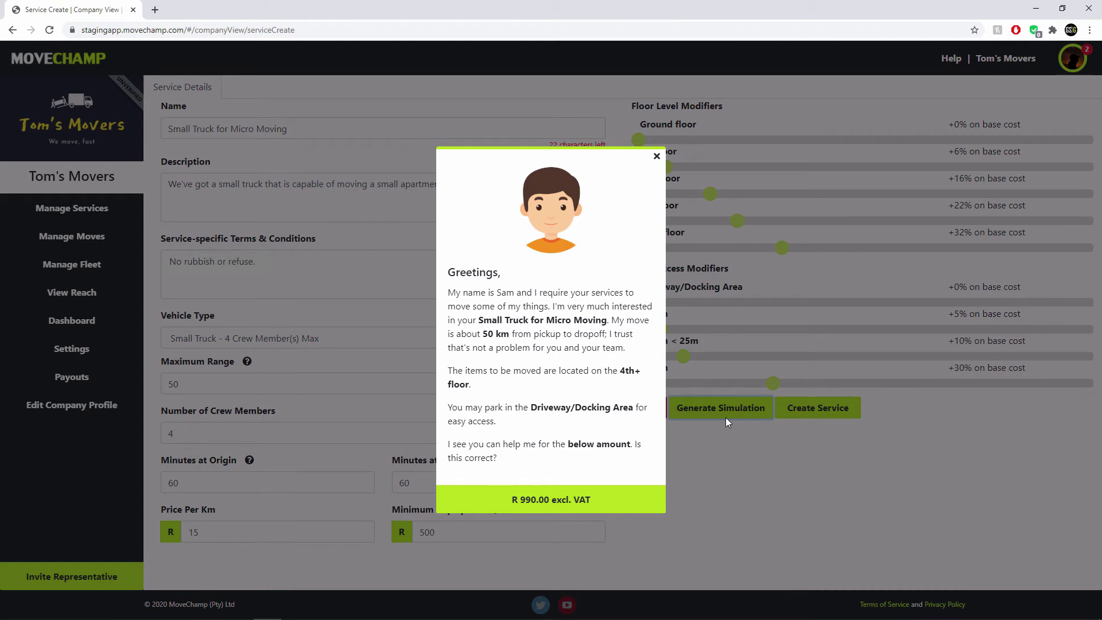
left_click_drag(488, 333, 510, 334)
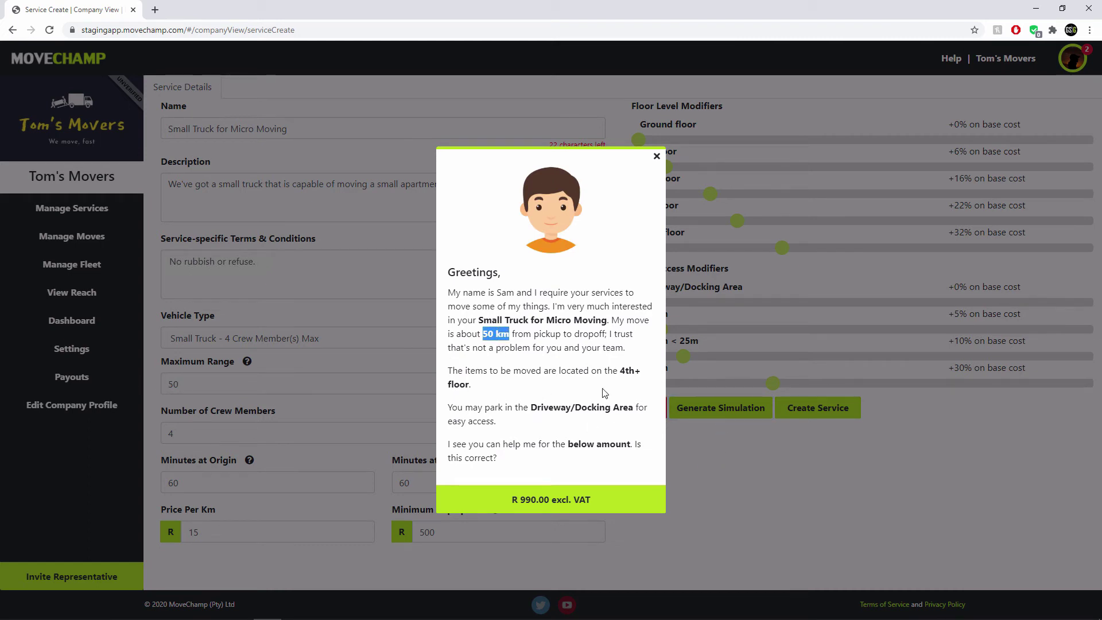
Examine the parking access in the open simulated request and generate two more simulated requests to check their quotes.
double_click(551, 408)
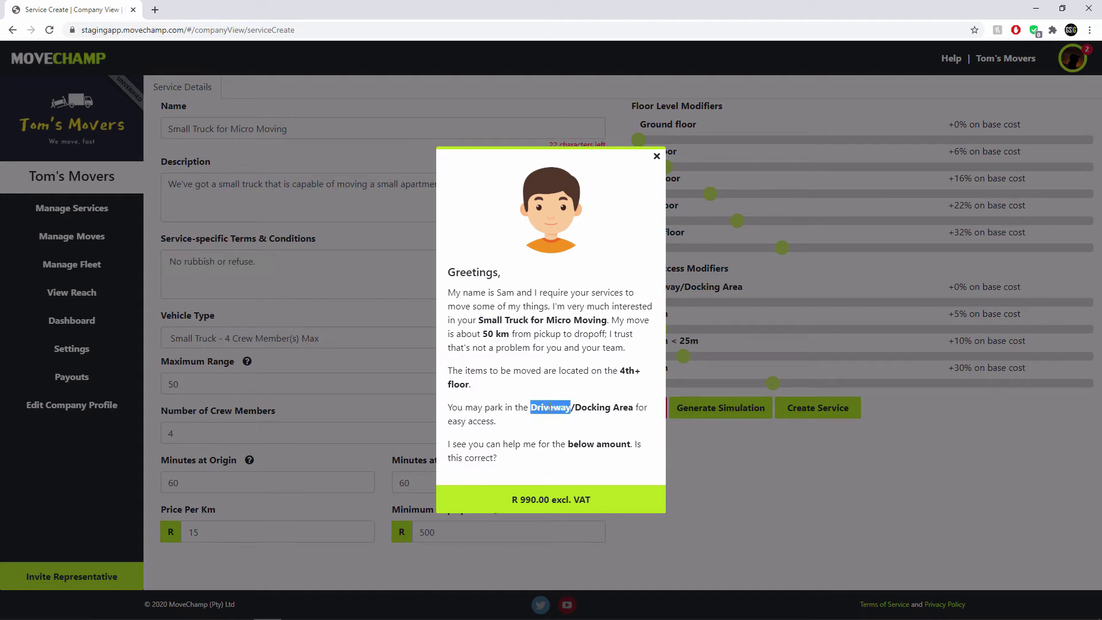
left_click(717, 493)
left_click(724, 412)
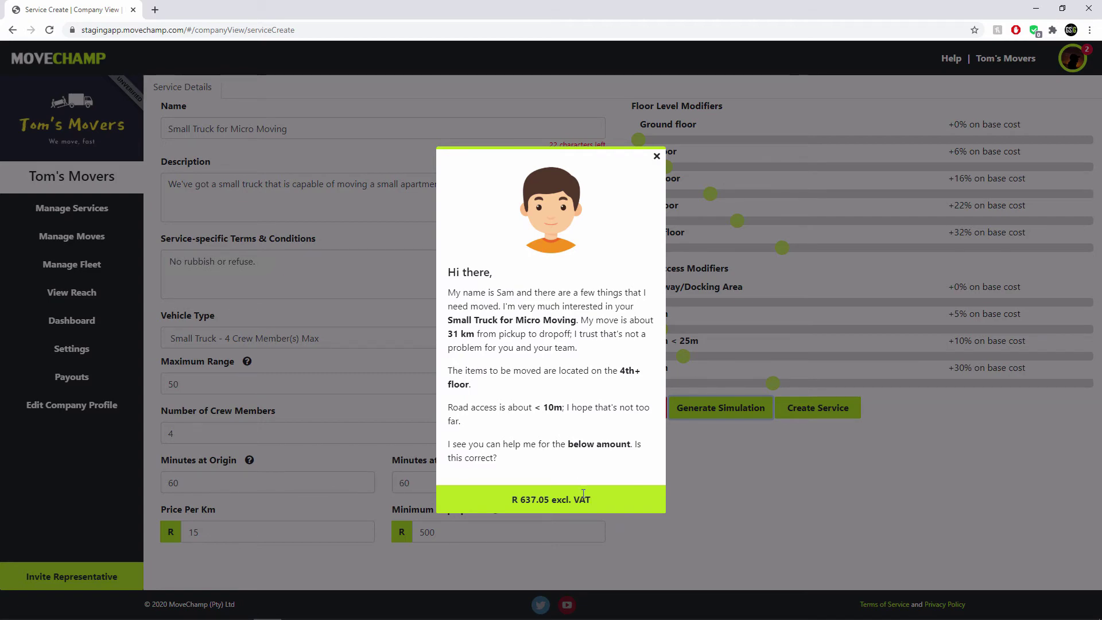
left_click(744, 461)
left_click(724, 409)
left_click(677, 447)
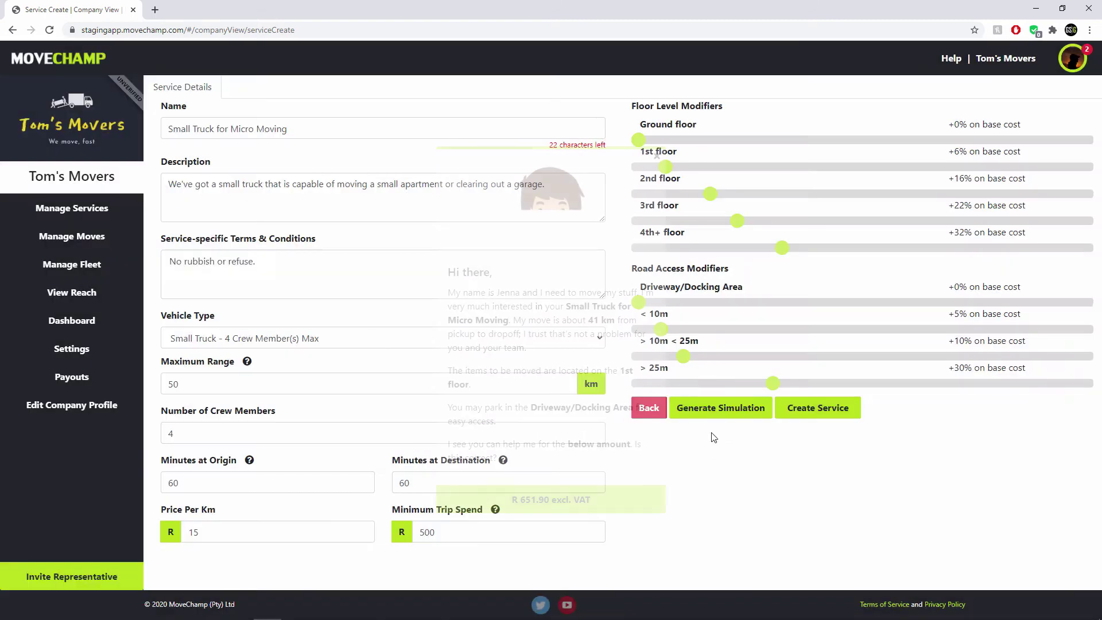
Generate another simulated customer request and examine its move distance, road access and quoted amount.
left_click(711, 404)
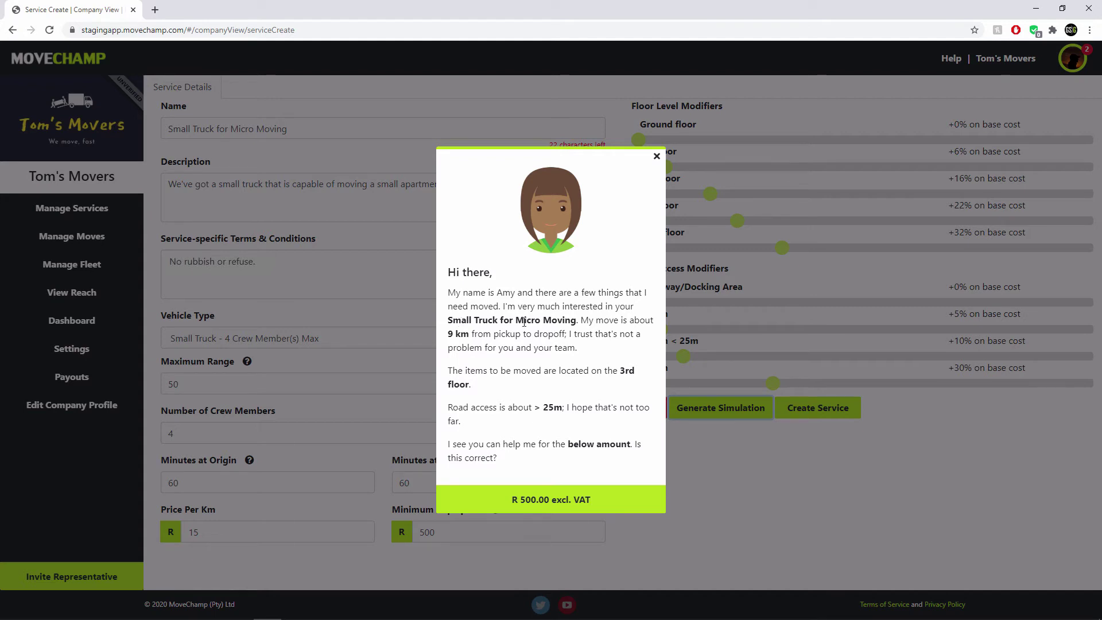
left_click_drag(447, 333, 475, 332)
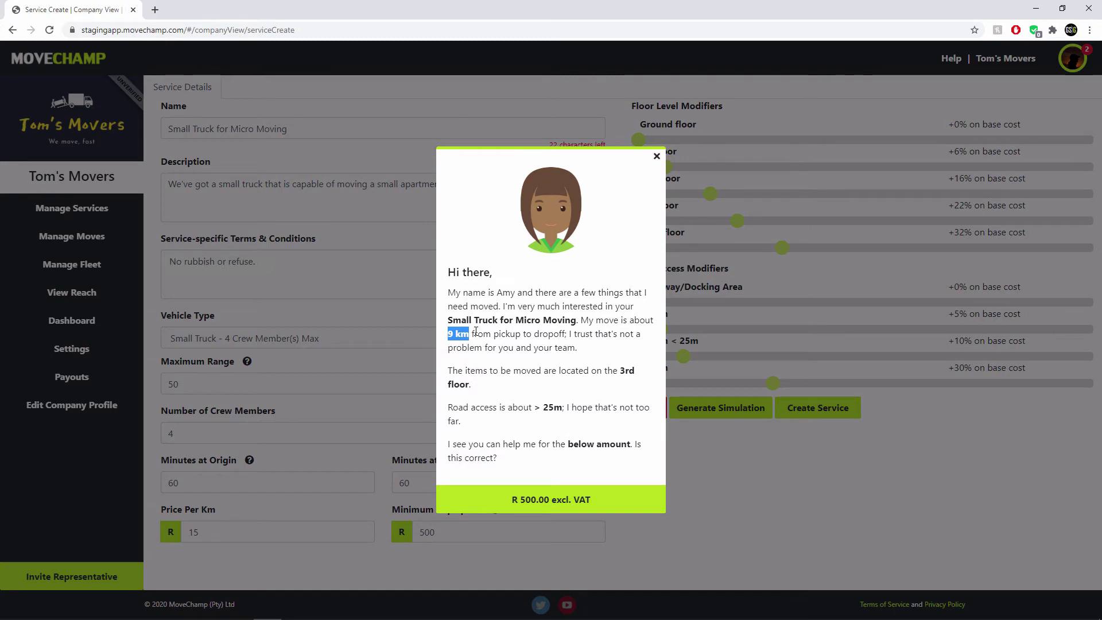
left_click_drag(534, 408, 559, 411)
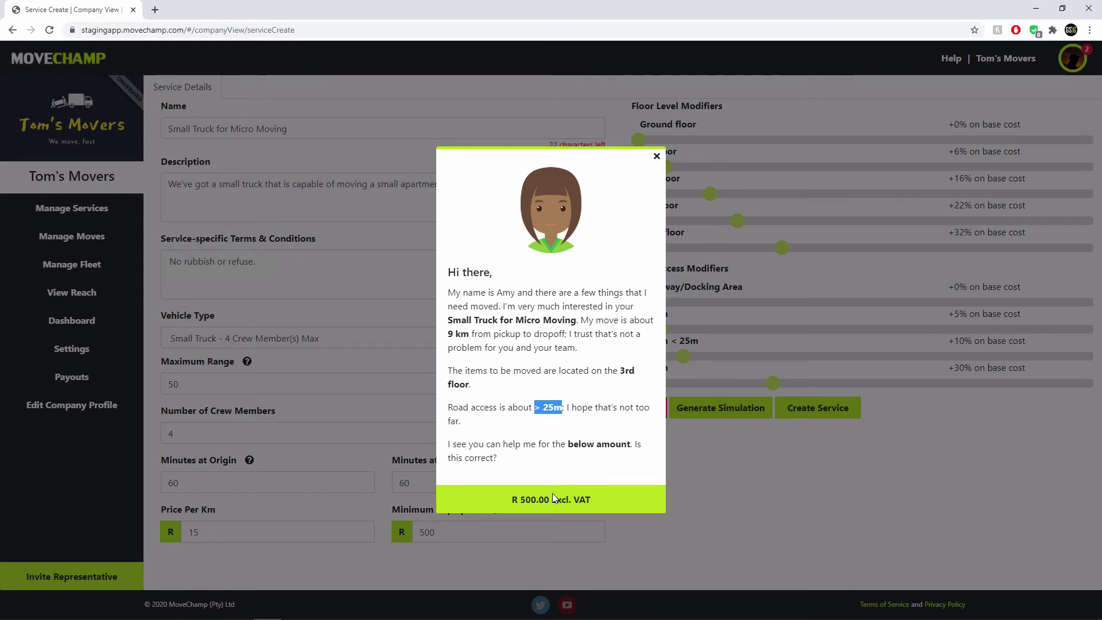
left_click(546, 373)
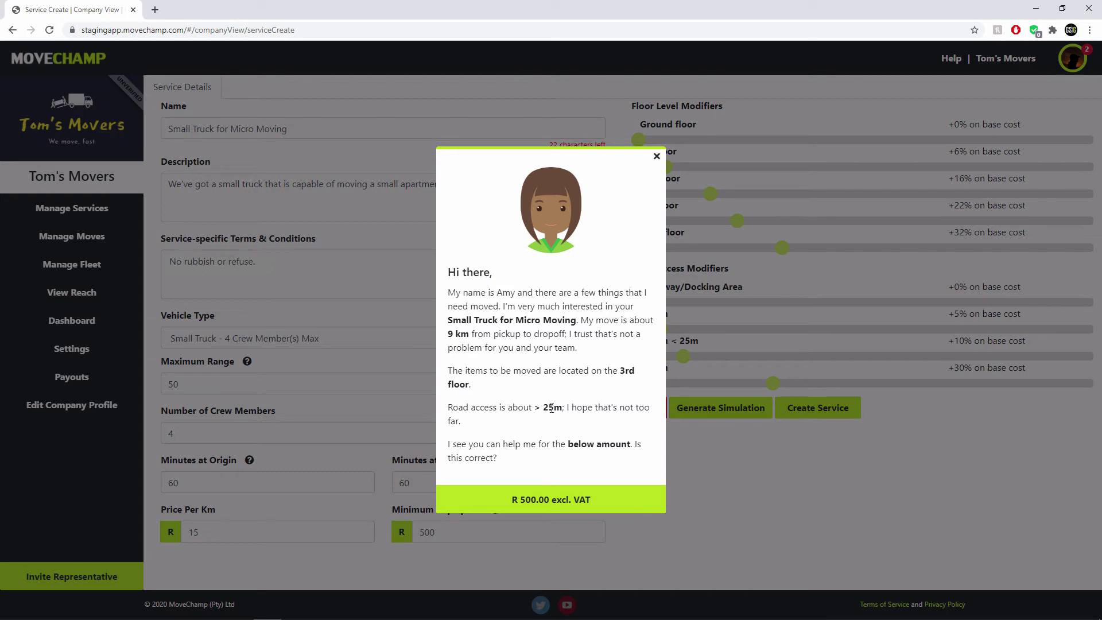
left_click_drag(511, 500, 594, 499)
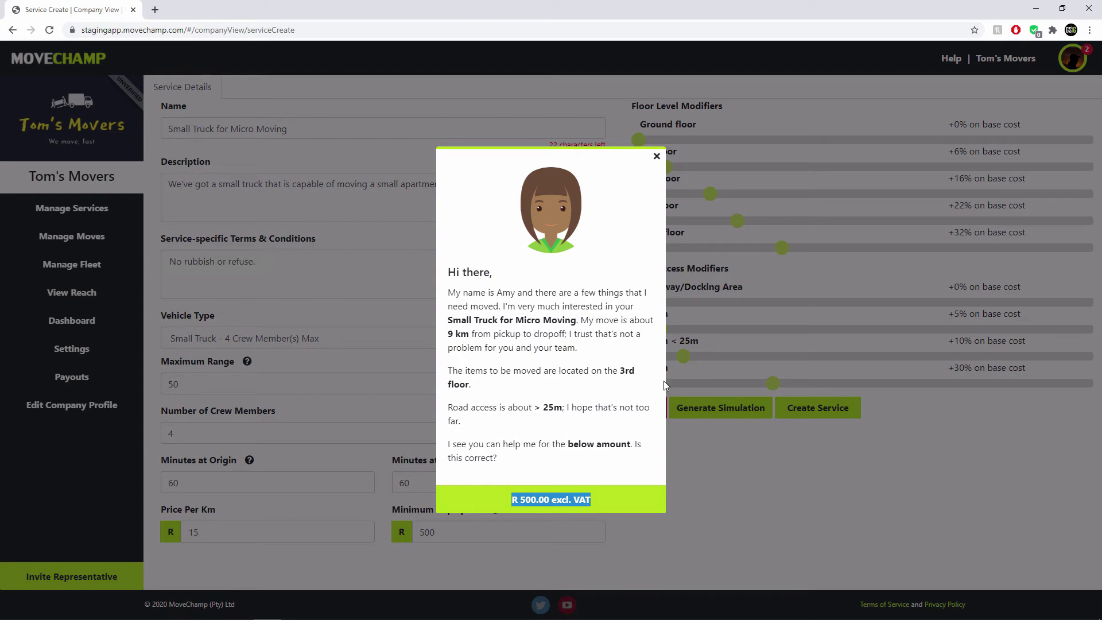
left_click(743, 492)
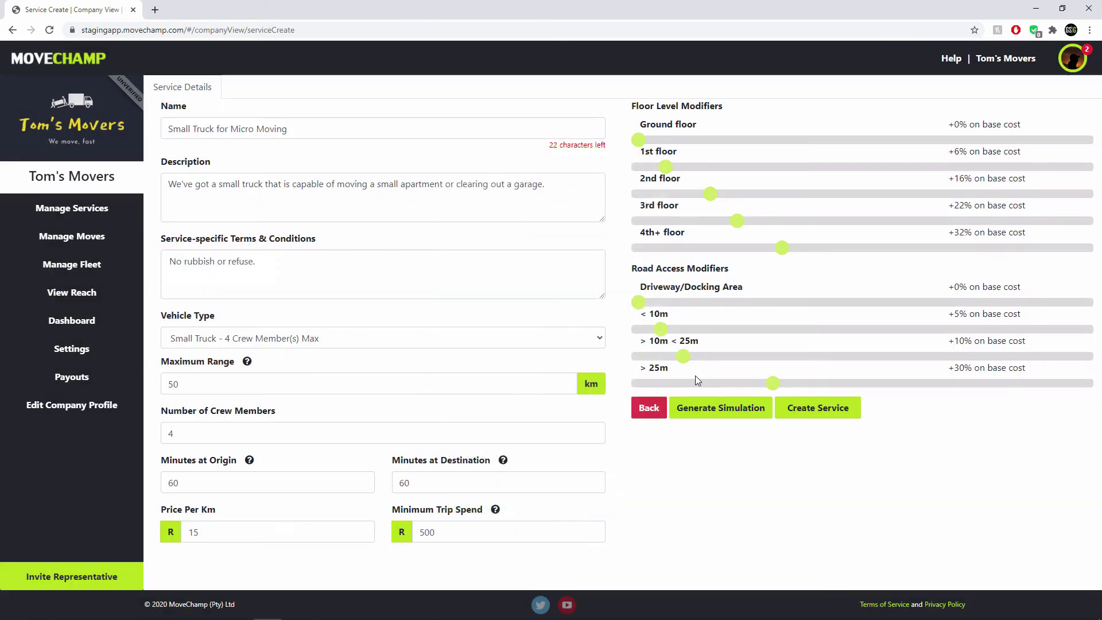
Set the road access modifiers to +21% for 10m to 25m and +49% for over 25m, and the 4th+ floor modifier to +48%.
left_click_drag(683, 356, 858, 383)
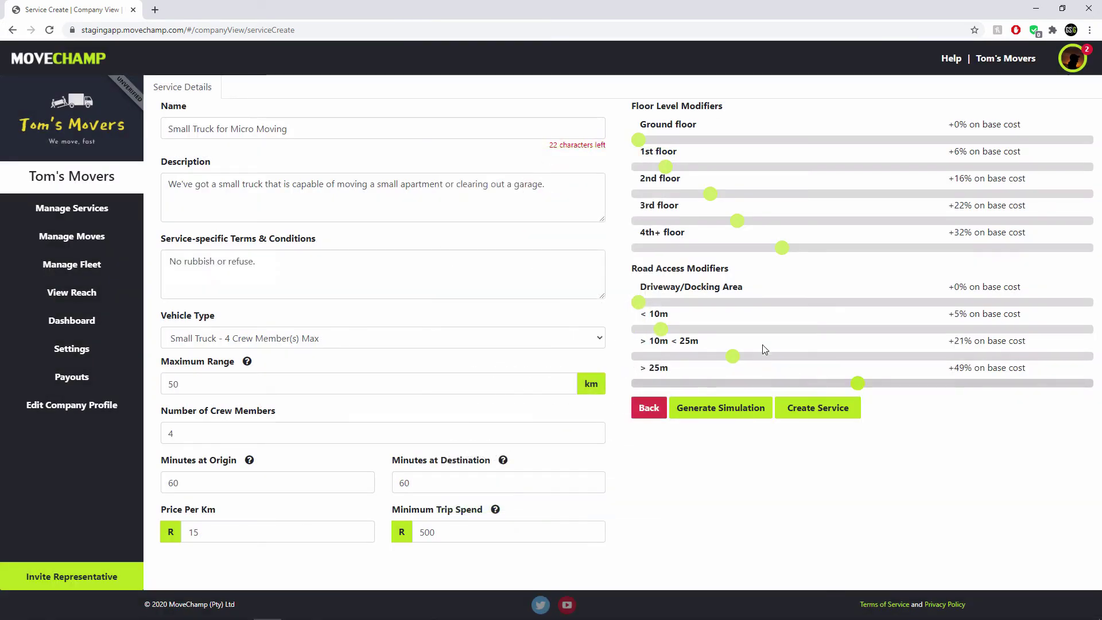
left_click_drag(782, 247, 855, 256)
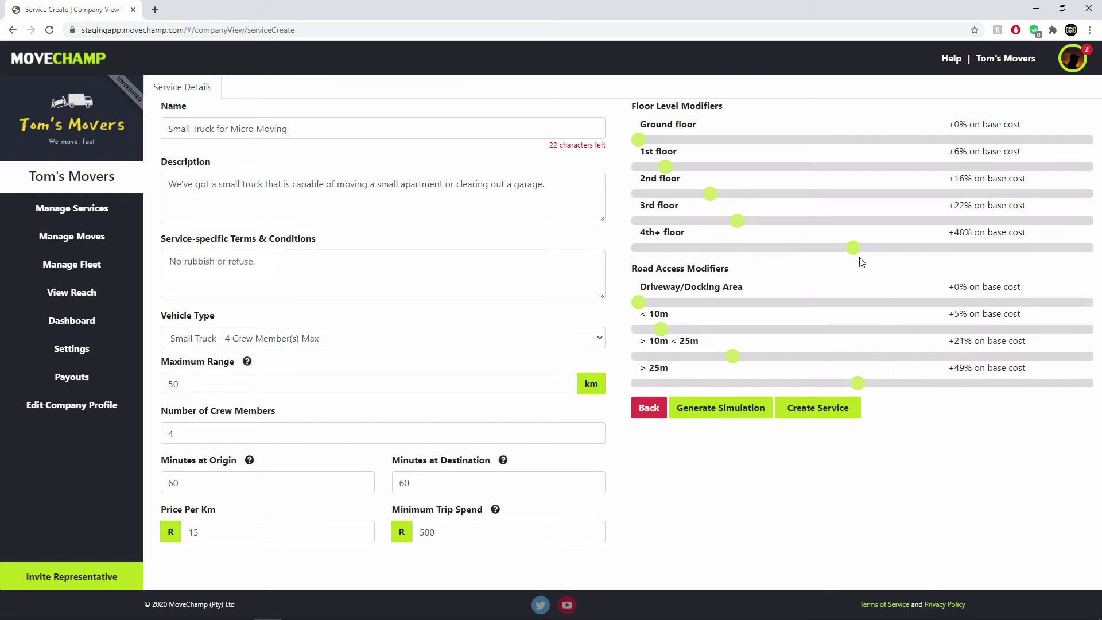
Generate two simulated customer requests with the adjusted modifiers and check their quoted amounts.
left_click(710, 411)
left_click(755, 434)
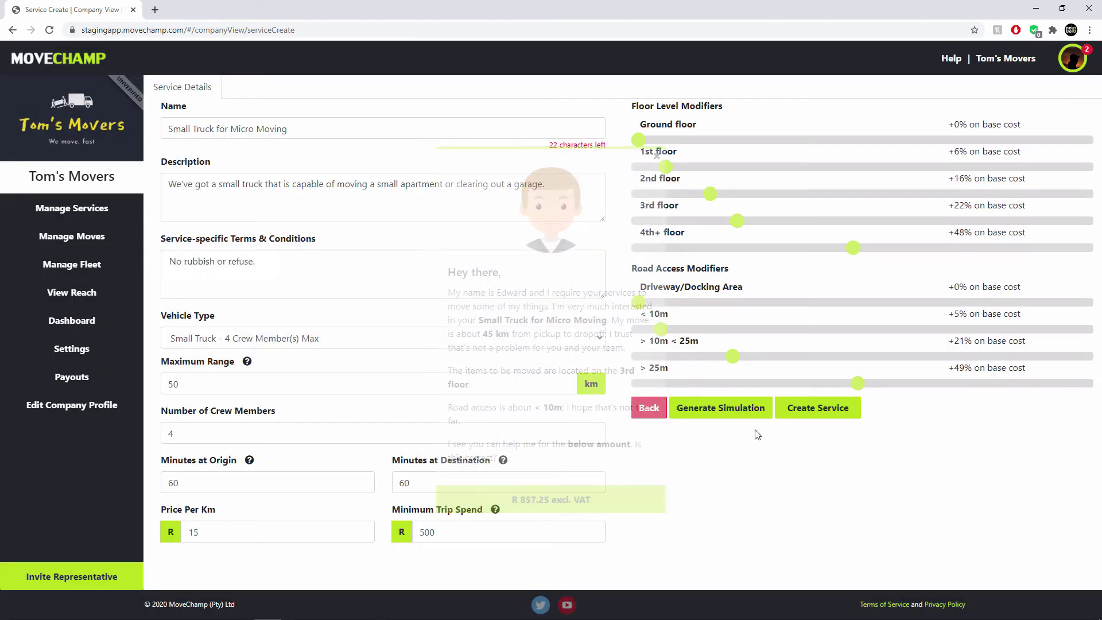
left_click(738, 412)
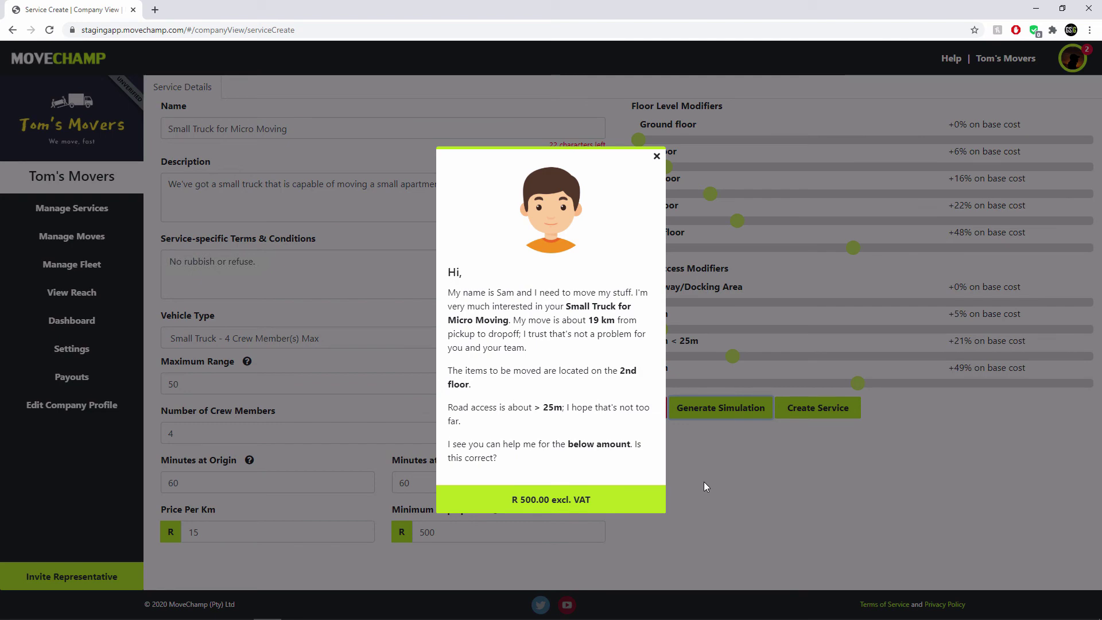
left_click(704, 482)
Set the minimum trip spend to R550 and create the service.
left_click(426, 533)
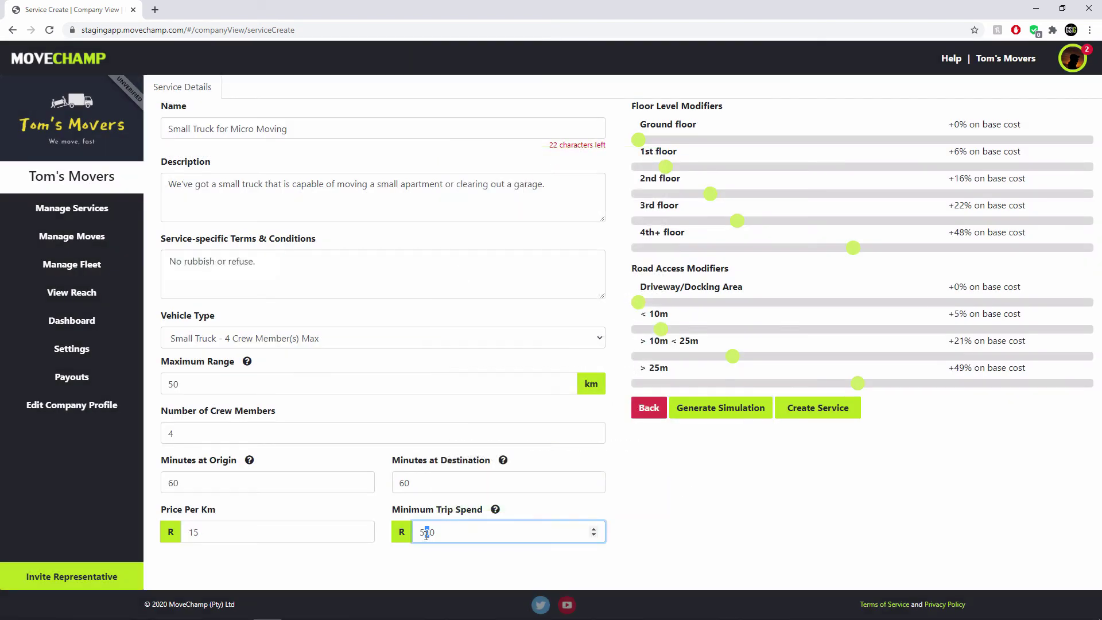
left_click(803, 512)
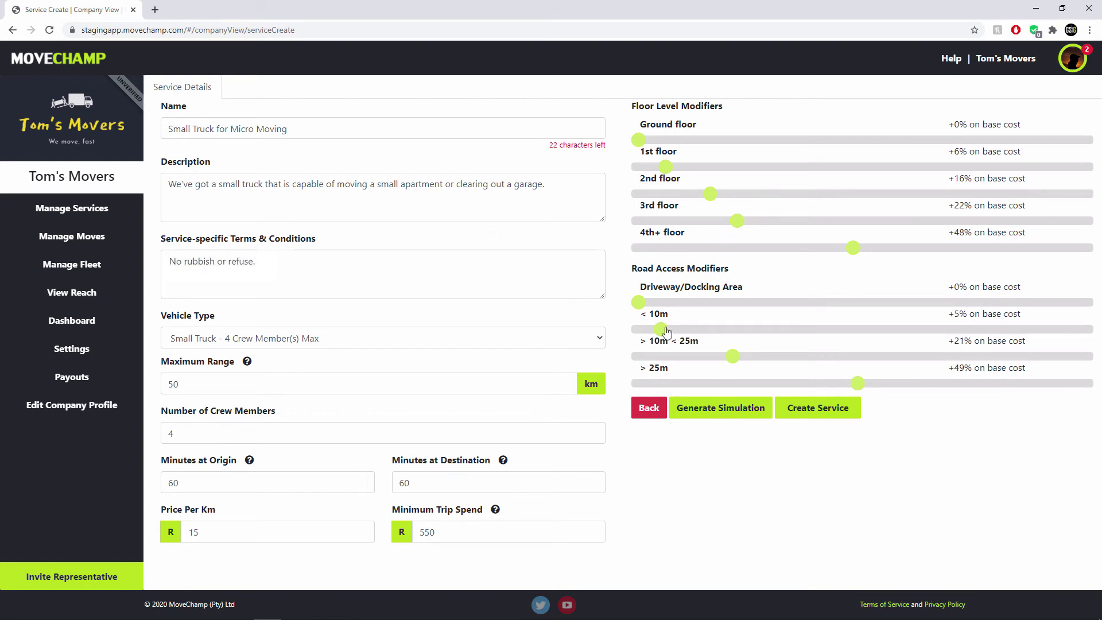
left_click(805, 406)
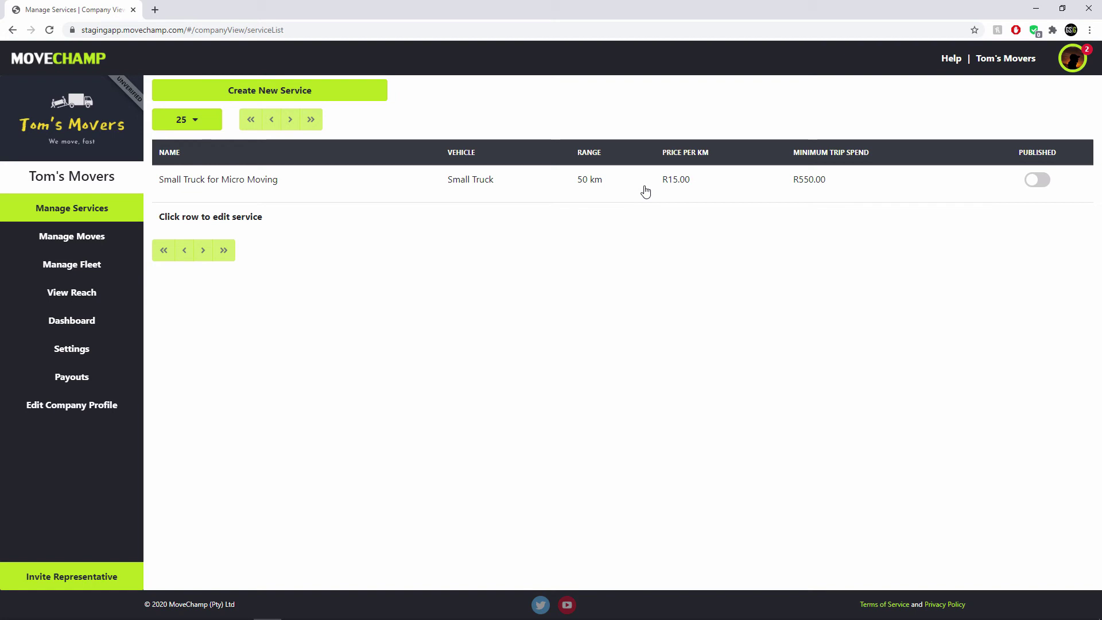
Open the Small Truck for Micro Moving service and examine its dashboard statistics and reporting period options.
left_click(615, 184)
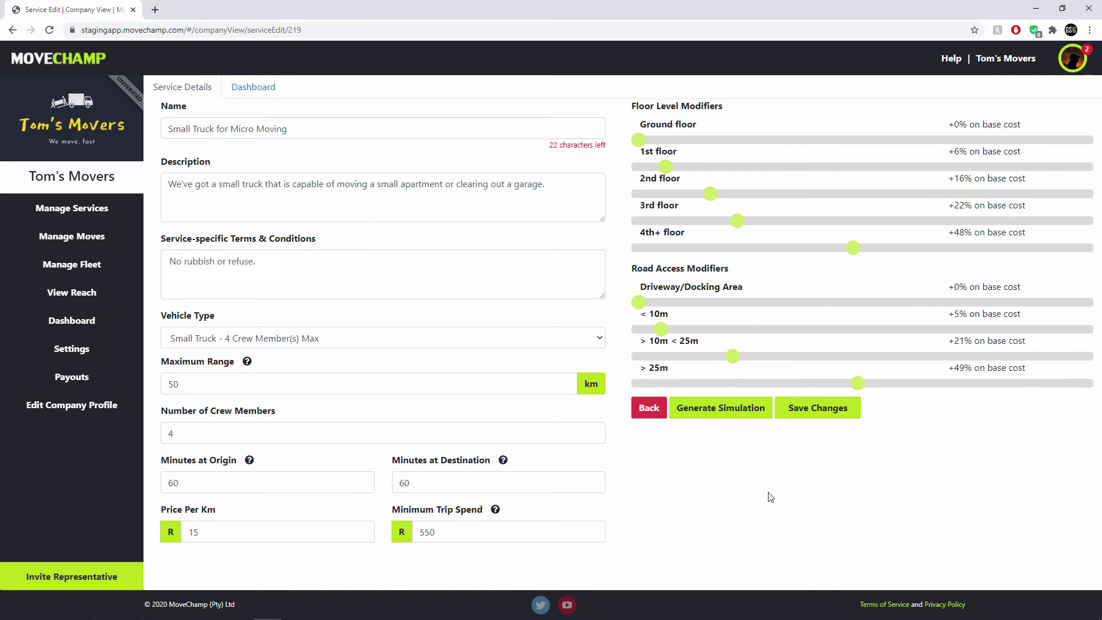
left_click(259, 94)
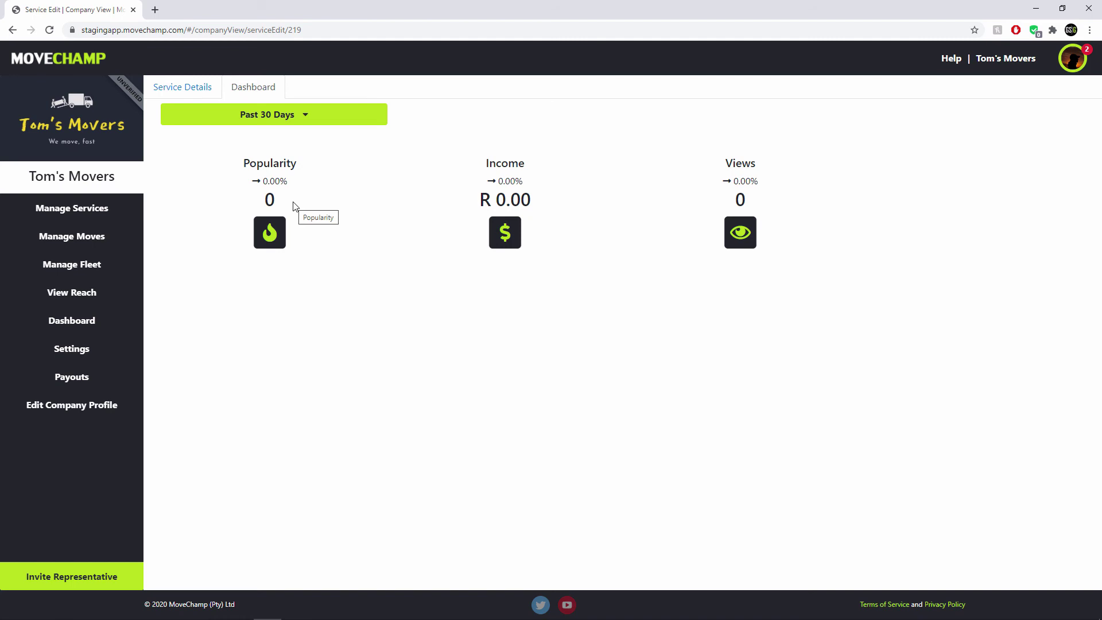
left_click(293, 116)
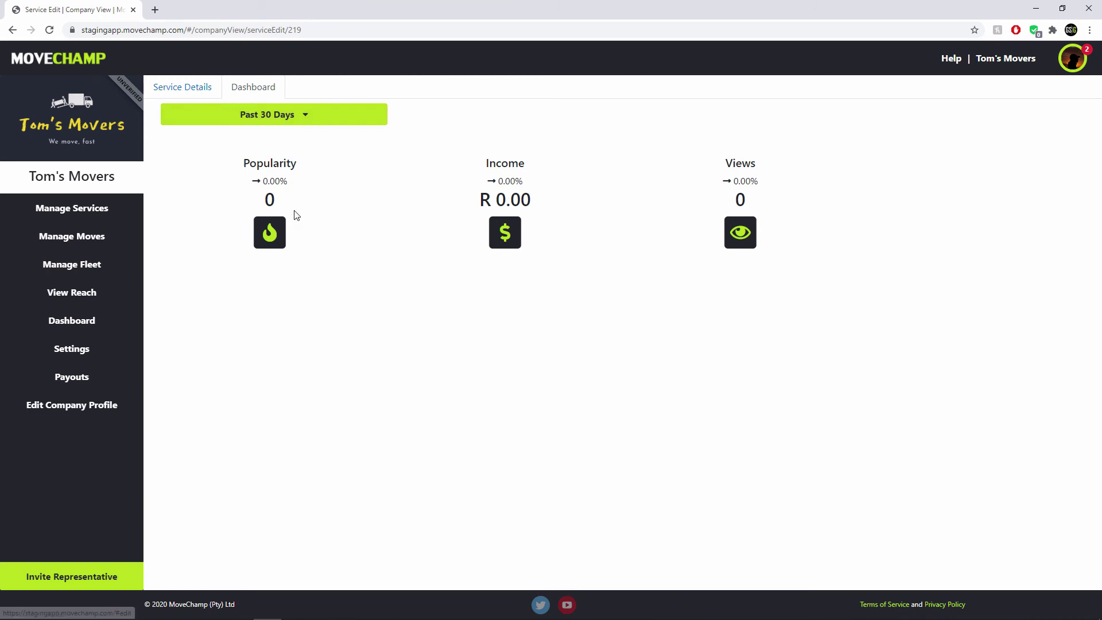
Publish the Small Truck for Micro Moving service from the company's service list, cancelling the request to unpublish it.
left_click(109, 210)
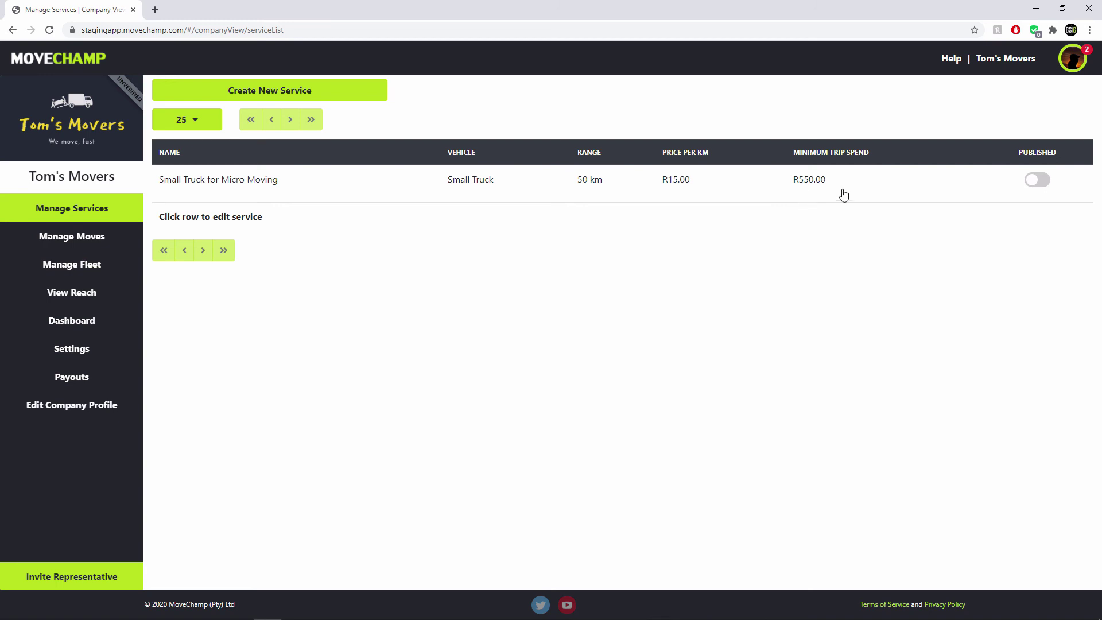
left_click(1037, 179)
left_click(1036, 180)
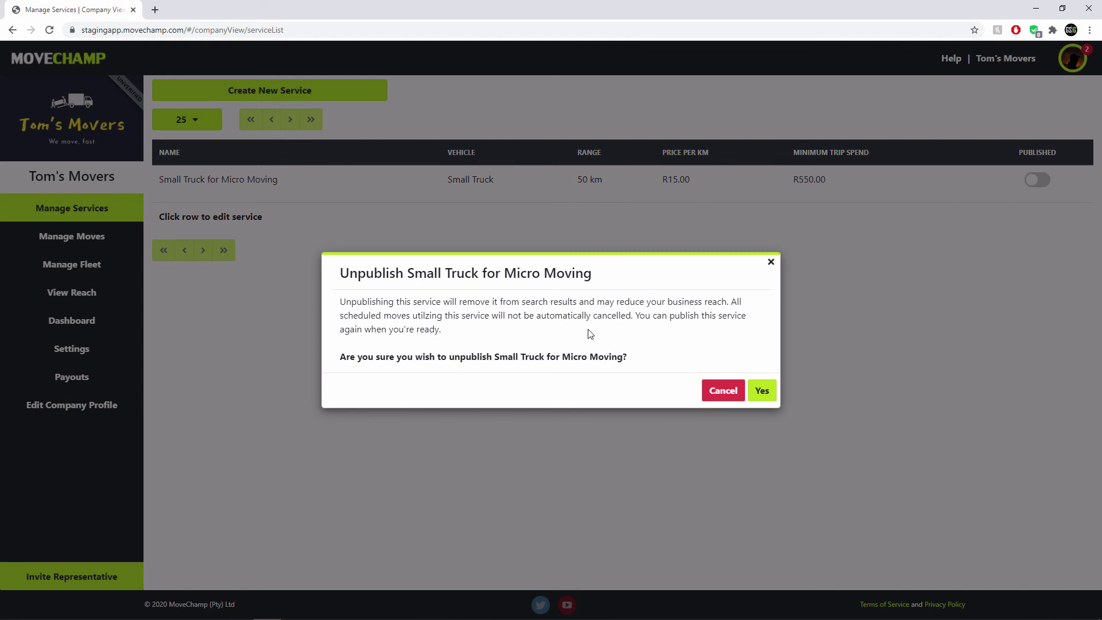
left_click(707, 389)
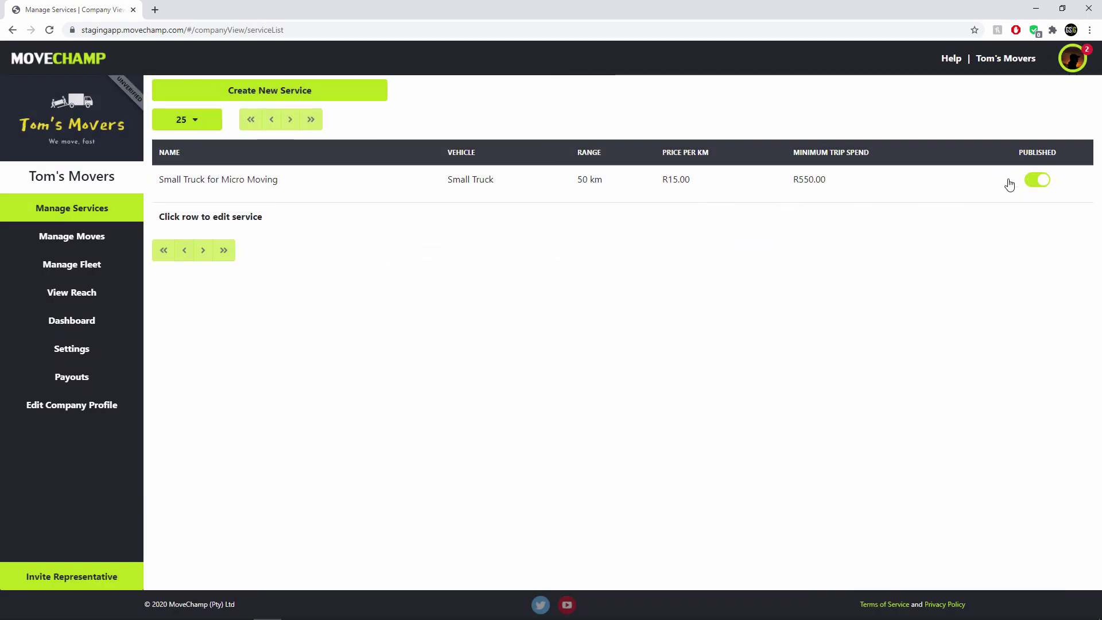